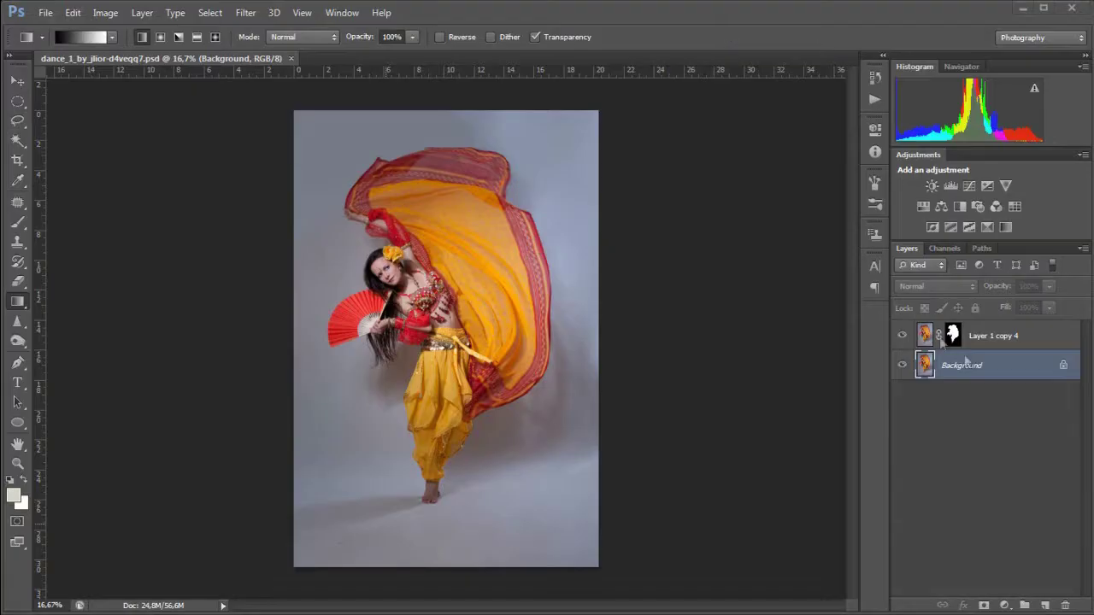
# Step: Convert the dancer photo's locked Background into an editable Layer 0
pyautogui.doubleClick(962, 365)
# Step: Widen the canvas to 36 cm with Canvas Size
pyautogui.click(639, 320)
pyautogui.click(105, 12)
pyautogui.click(139, 136)
pyautogui.write('36')
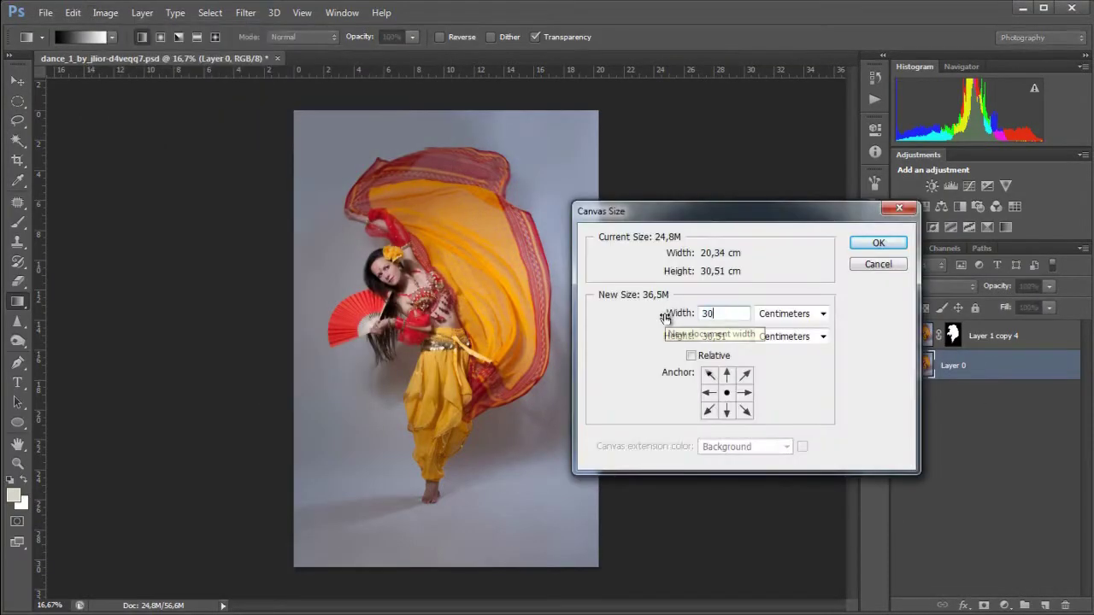
pyautogui.press('Return')
# Step: Add a light grey Solid Color backdrop and group the original dancer layers
pyautogui.click(1005, 605)
pyautogui.click(964, 269)
pyautogui.click(1021, 342)
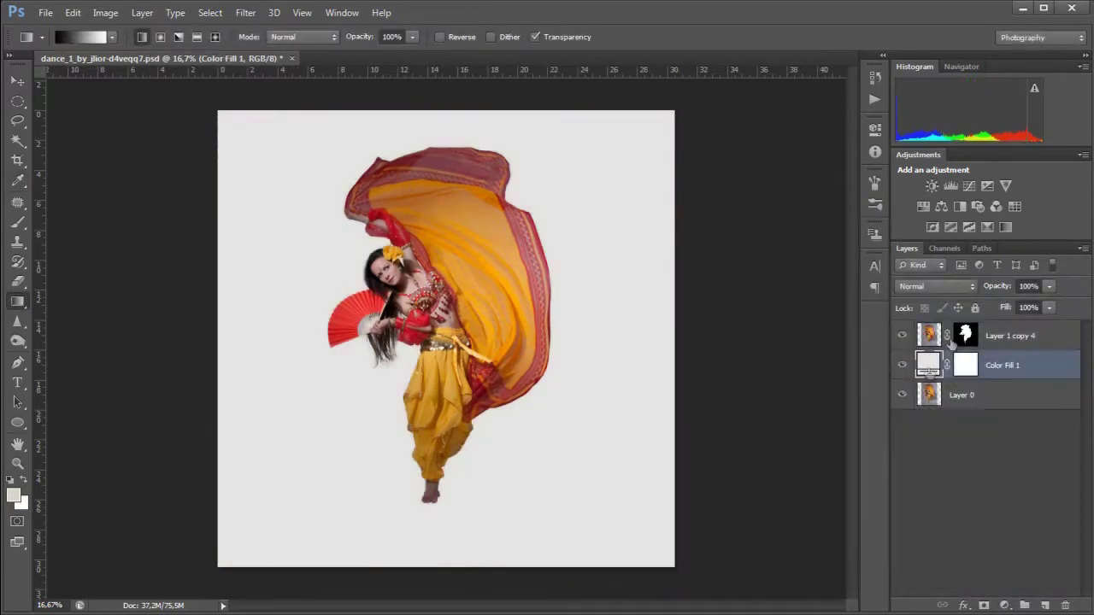
pyautogui.keyDown('shift'); pyautogui.click(961, 424); pyautogui.keyUp('shift')
pyautogui.hotkey('ctrl', 'g')
# Step: Create a filled layer at 76% opacity and transform it into a centred square
pyautogui.hotkey('ctrl', 'shift', 'n')
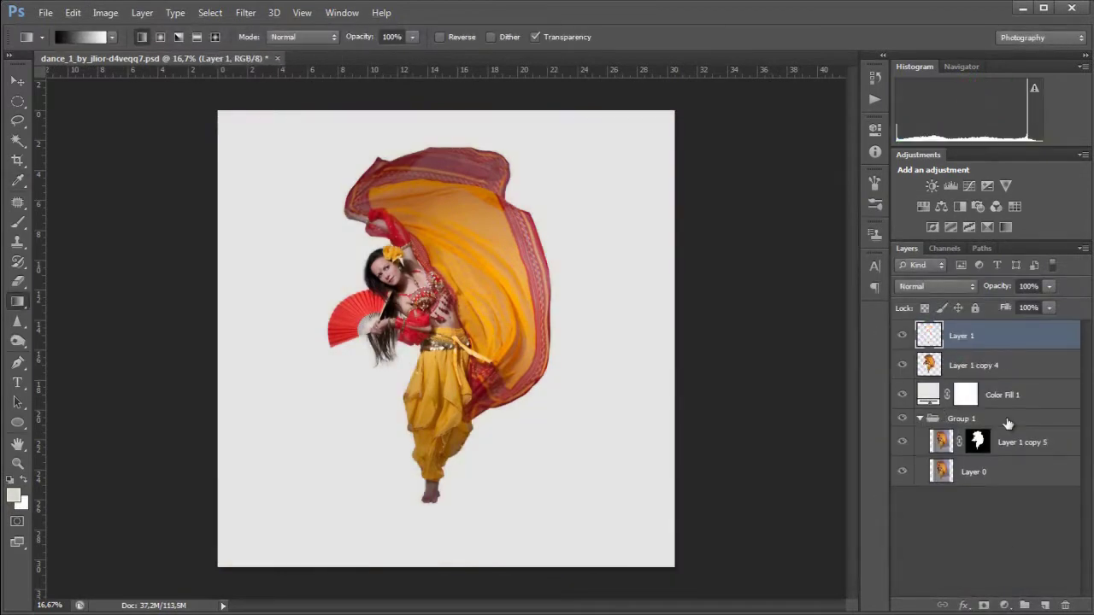
pyautogui.hotkey('alt', 'BackSpace')
pyautogui.press('7')
pyautogui.press('6')
pyautogui.hotkey('ctrl', 't')
pyautogui.moveTo(674, 338); pyautogui.dragTo(624, 339)
pyautogui.moveTo(446, 567); pyautogui.dragTo(445, 518)
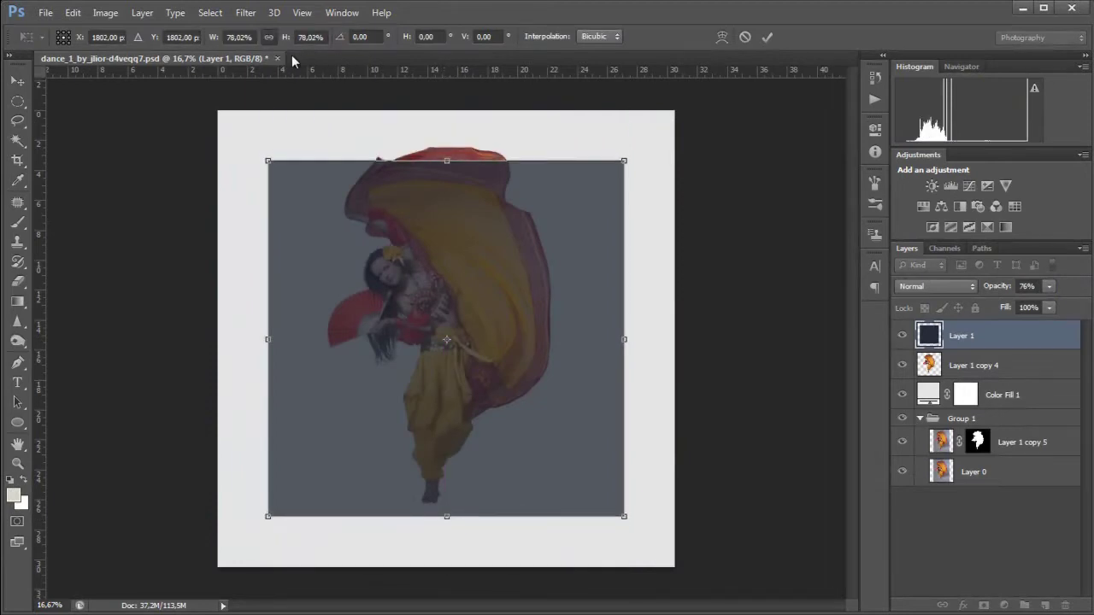
pyautogui.moveTo(622, 517); pyautogui.dragTo(620, 515)
pyautogui.press('Return')
# Step: Load the square's outline as a selection and reorder the colour fill layer
pyautogui.press('g')
pyautogui.keyDown('ctrl'); pyautogui.click(929, 335); pyautogui.keyUp('ctrl')
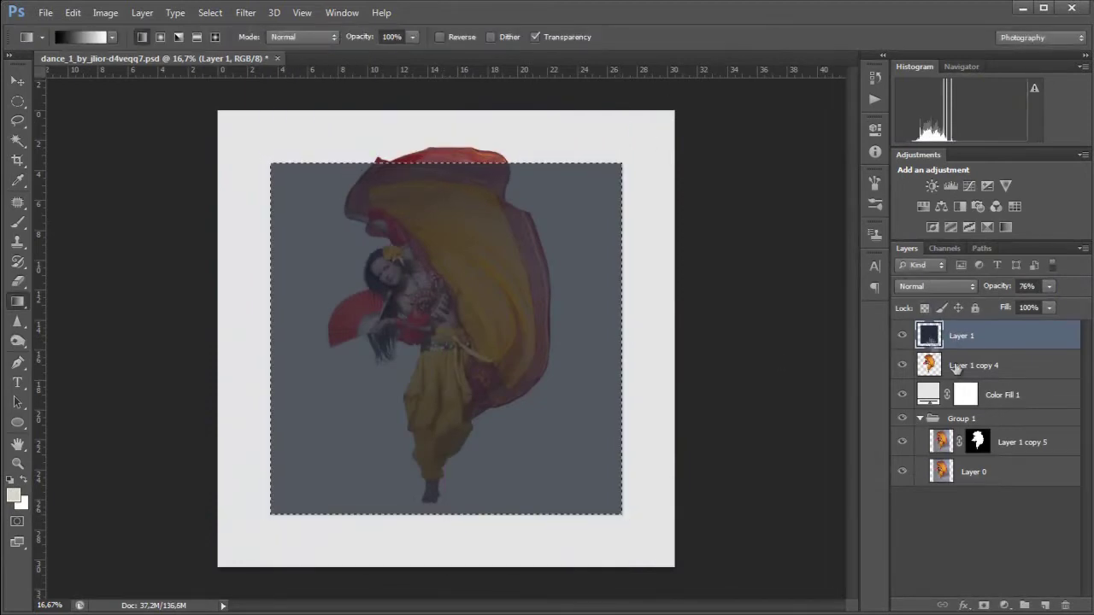
pyautogui.click(974, 365)
pyautogui.moveTo(962, 395); pyautogui.dragTo(961, 402)
pyautogui.rightClick(951, 335)
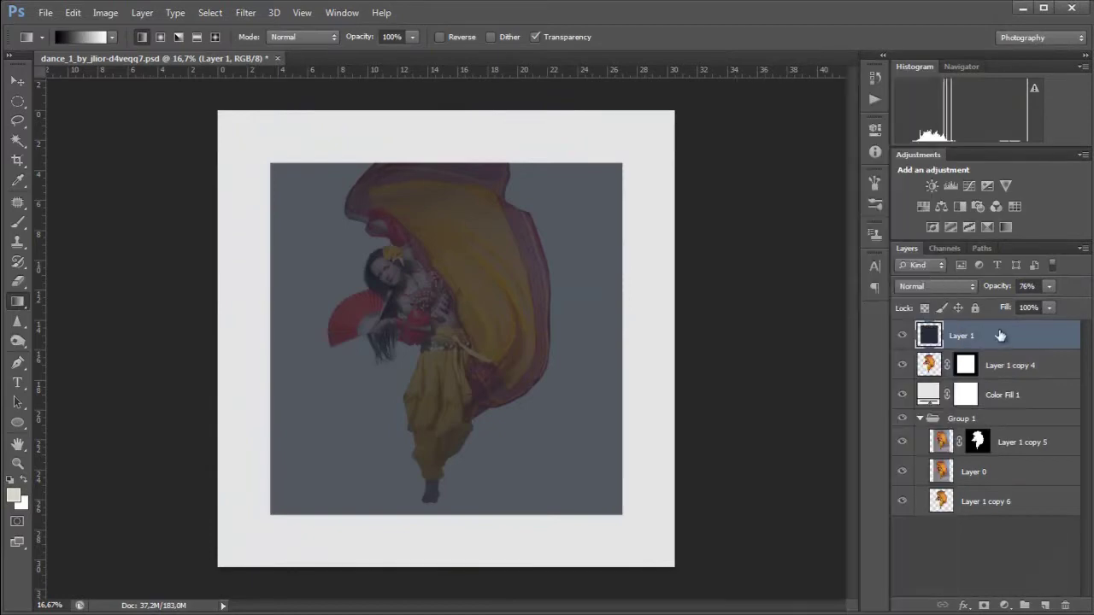
# Step: Enlarge the dancer copy to about 206% and position it inside the square
pyautogui.hotkey('ctrl', 't')
pyautogui.moveTo(547, 151); pyautogui.dragTo(581, 313)
pyautogui.hotkey('ctrl', '-')
pyautogui.moveTo(513, 376); pyautogui.dragTo(520, 313)
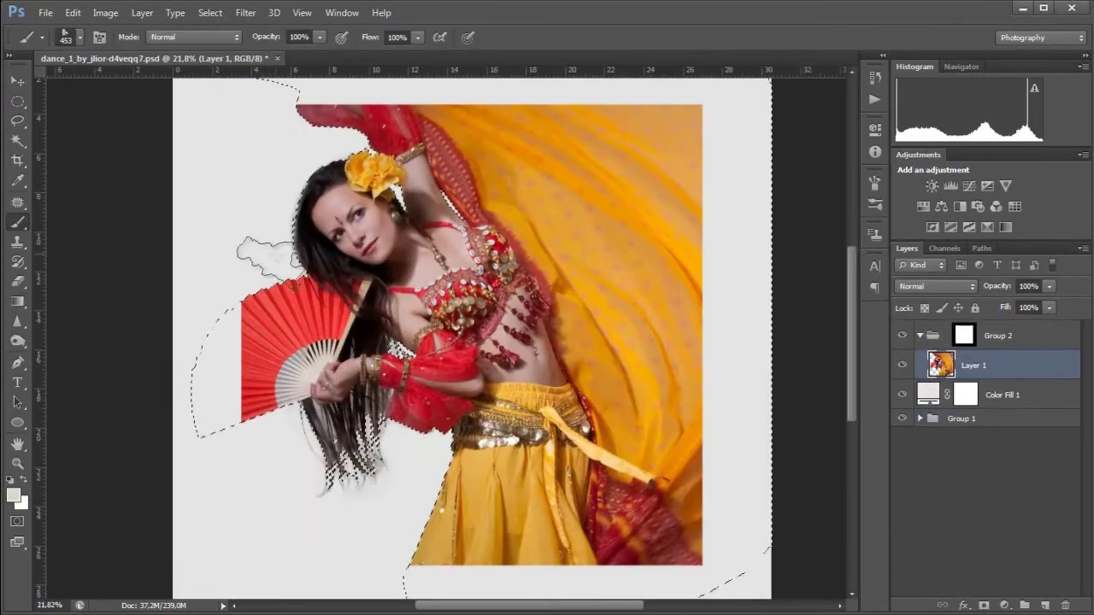
pyautogui.rightClick(337, 142)
# Step: Set the brush size to 308 and deselect around Group 2's mask
pyautogui.write('308')
pyautogui.press('Return')
pyautogui.click(964, 335)
pyautogui.hotkey('ctrl', 'd')
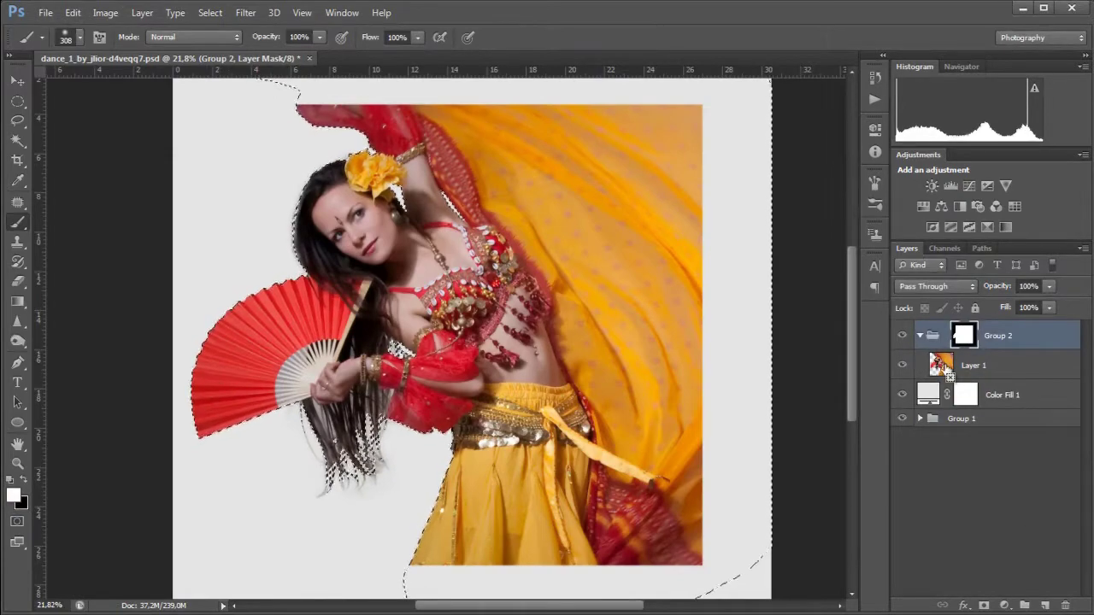
# Step: Group the framed dancer layer and mask the group to the dancer's outline
pyautogui.click(975, 365)
pyautogui.hotkey('ctrl', 'g')
pyautogui.click(983, 605)
pyautogui.keyDown('alt'); pyautogui.click(976, 365); pyautogui.keyUp('alt')
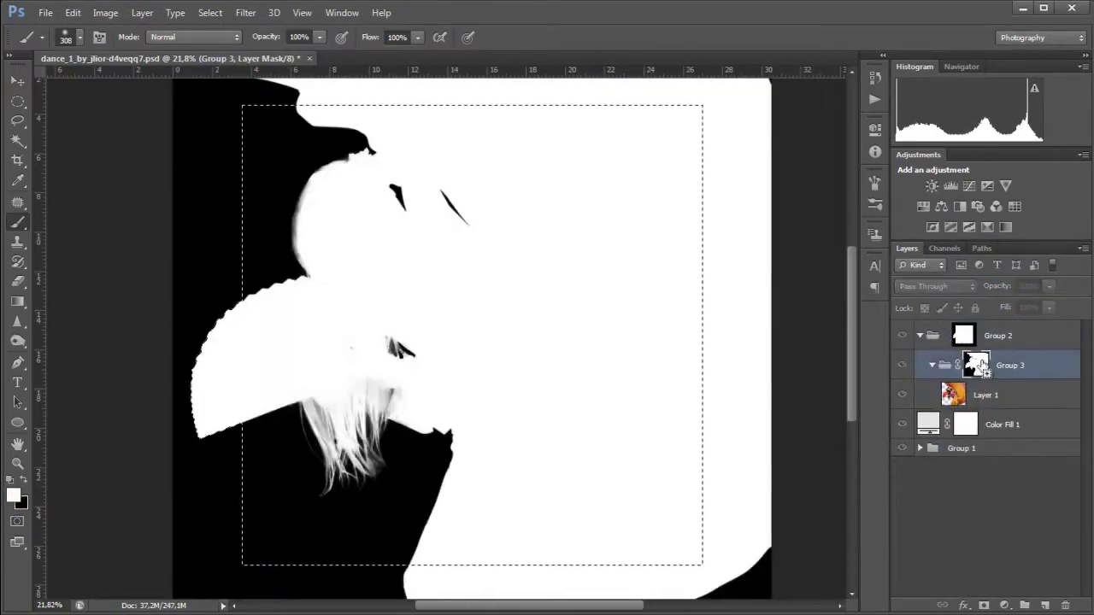
pyautogui.press('x')
pyautogui.keyDown('alt'); pyautogui.click(976, 365); pyautogui.keyUp('alt')
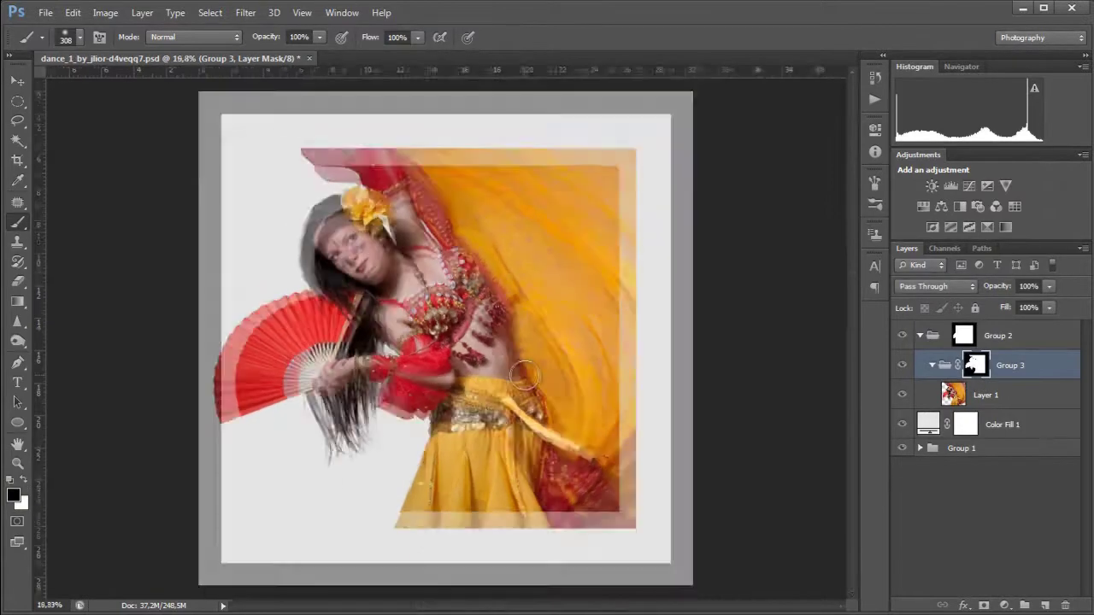
pyautogui.scroll(-1, 526, 373)
# Step: Duplicate the dancer layer and apply Shadows/Highlights with highlights amount 20
pyautogui.click(983, 395)
pyautogui.hotkey('ctrl', 'j')
pyautogui.click(105, 12)
pyautogui.click(307, 312)
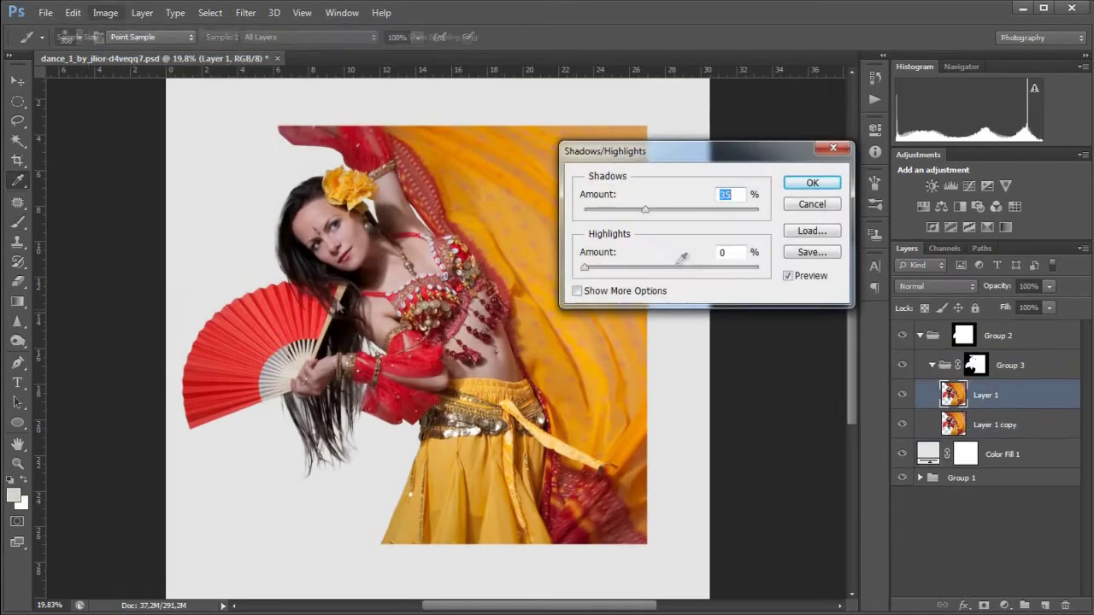
pyautogui.moveTo(684, 254); pyautogui.dragTo(709, 253)
pyautogui.press('Return')
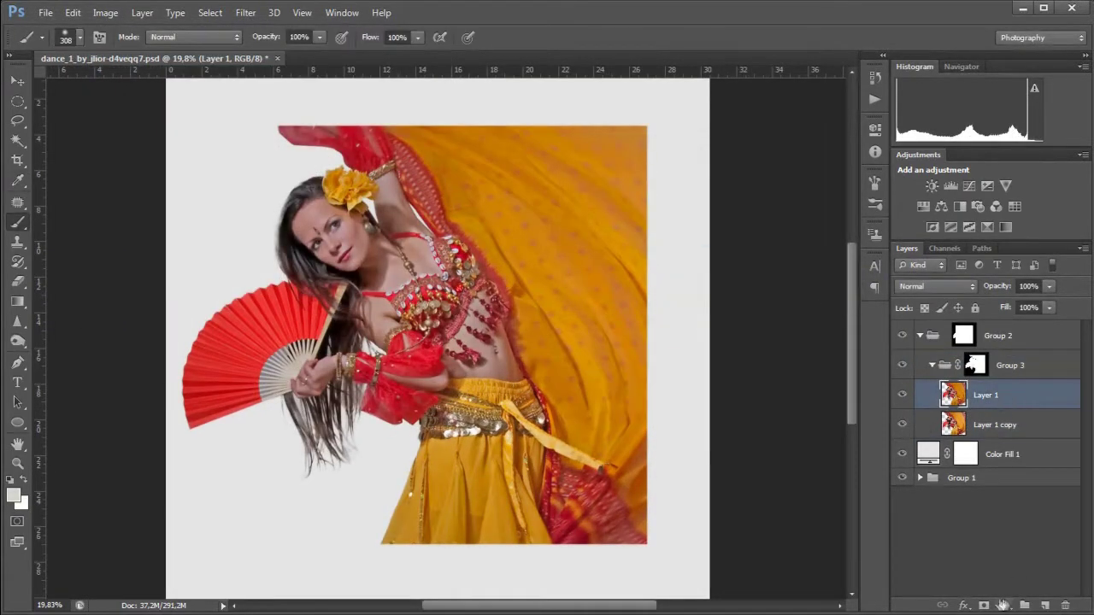
# Step: Add a Black & White adjustment layer with slightly darker yellows
pyautogui.click(1003, 605)
pyautogui.click(983, 448)
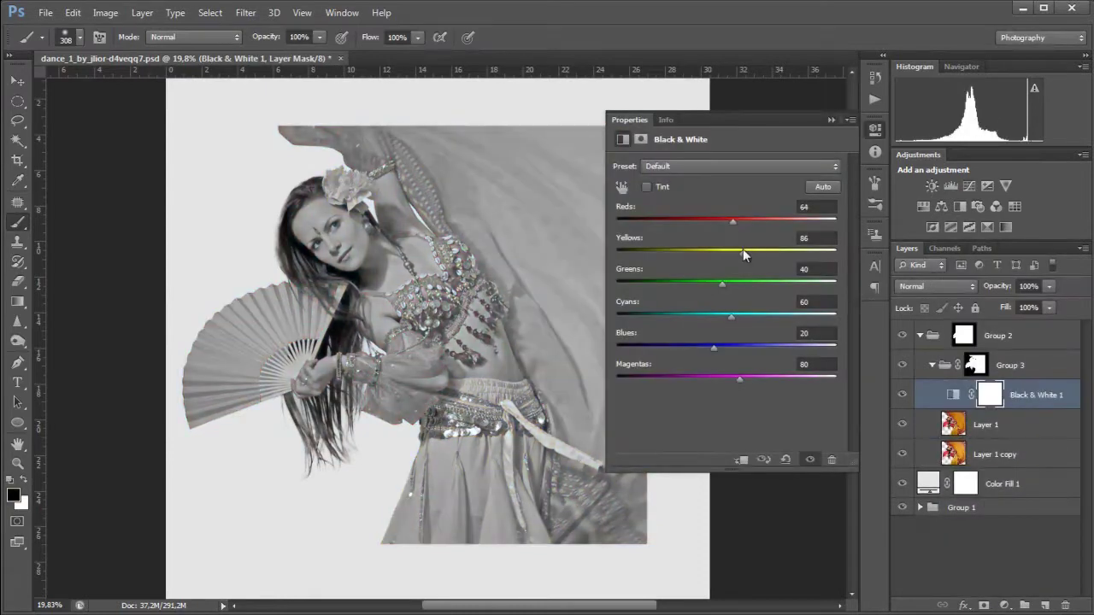
pyautogui.moveTo(747, 251); pyautogui.dragTo(742, 249)
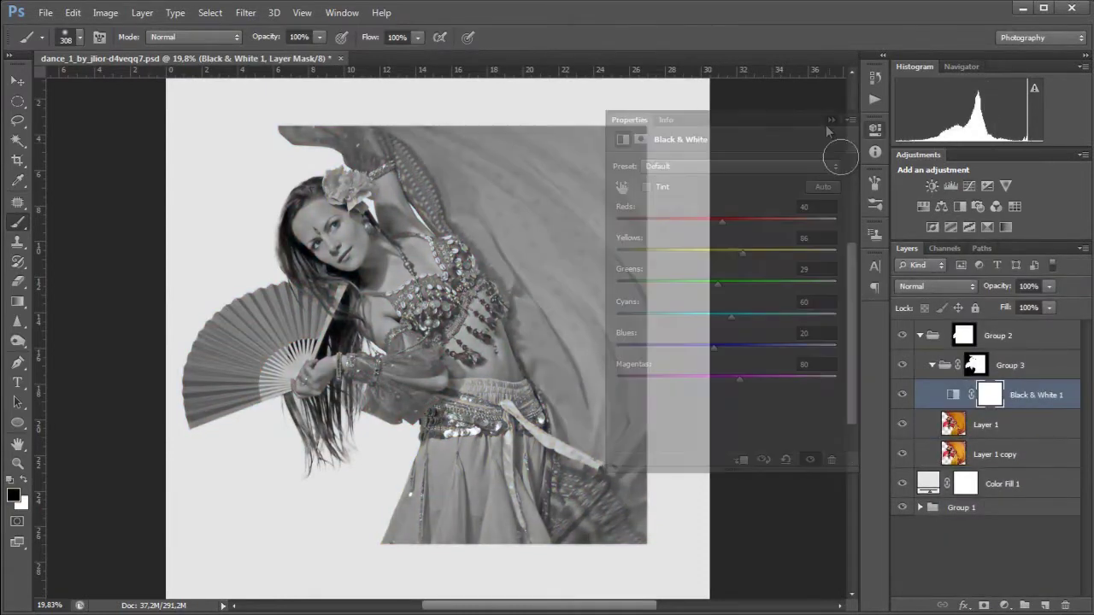
pyautogui.click(1018, 425)
# Step: Stamp merged greyscale copies and set the top copy to Soft Light for High Pass
pyautogui.hotkey('ctrl', 'j')
pyautogui.hotkey('ctrl', 'e')
pyautogui.click(902, 424)
pyautogui.hotkey('ctrl', 'j')
pyautogui.click(921, 284)
pyautogui.click(923, 257)
pyautogui.click(246, 12)
pyautogui.click(460, 293)
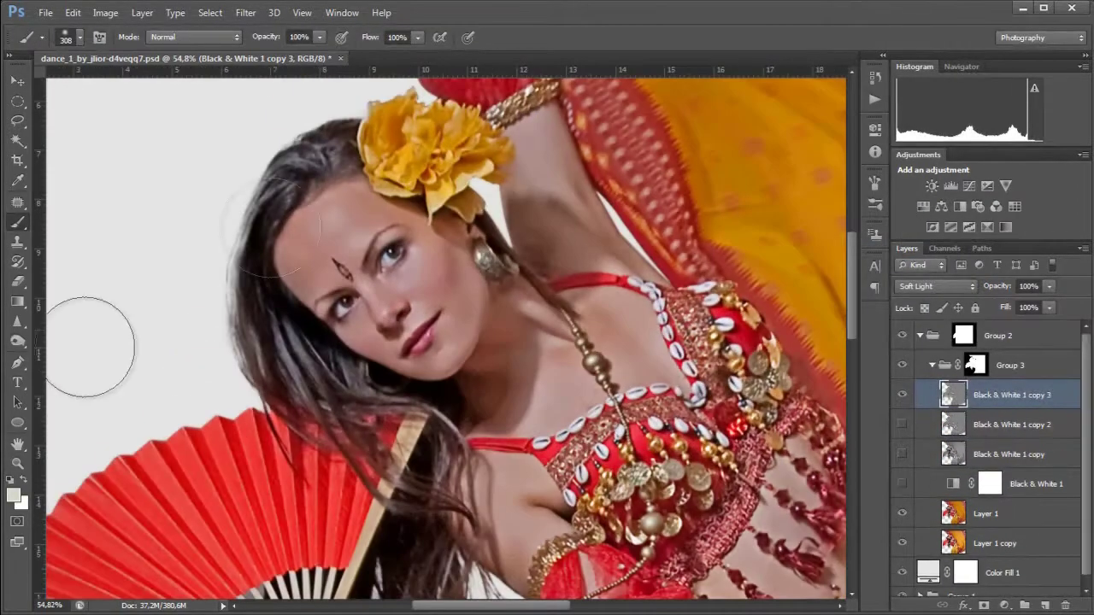
# Step: Burn over the dancer's face, necklace and midriff, then delete the extra sharpened copy layer
pyautogui.click(81, 352)
pyautogui.scroll(2, 384, 308)
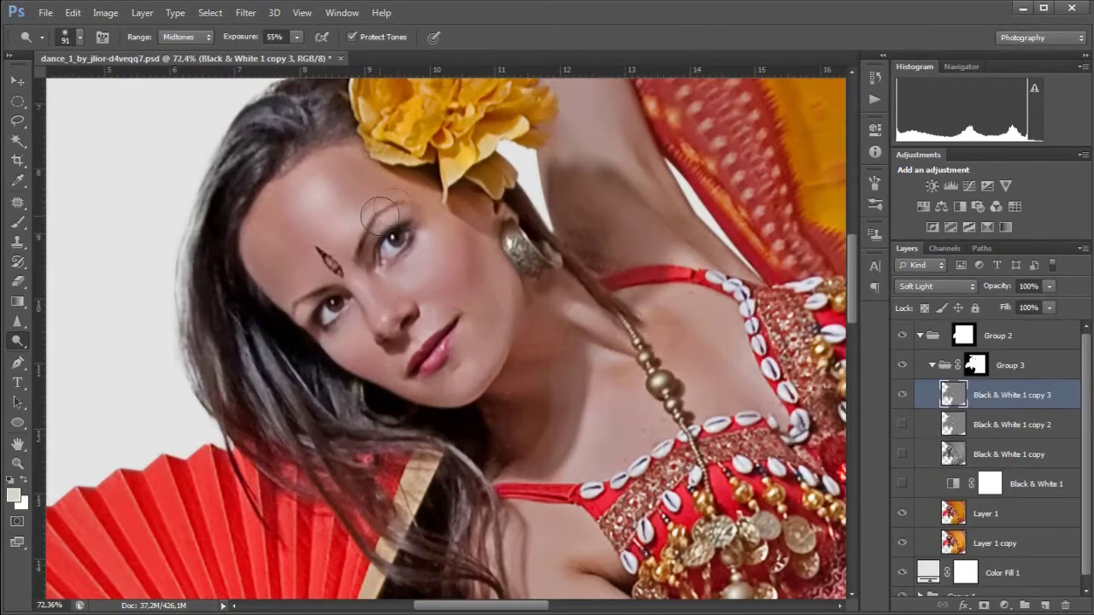
pyautogui.scroll(-1, 332, 190)
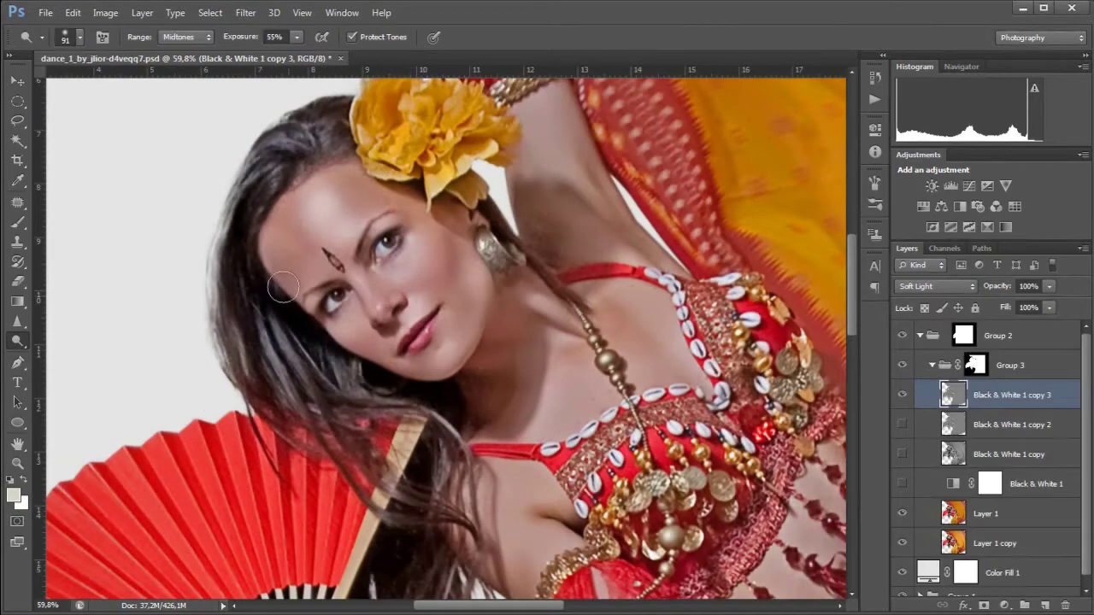
pyautogui.hscroll(2, 465, 270)
pyautogui.scroll(-1, 465, 271)
pyautogui.scroll(2, 573, 292)
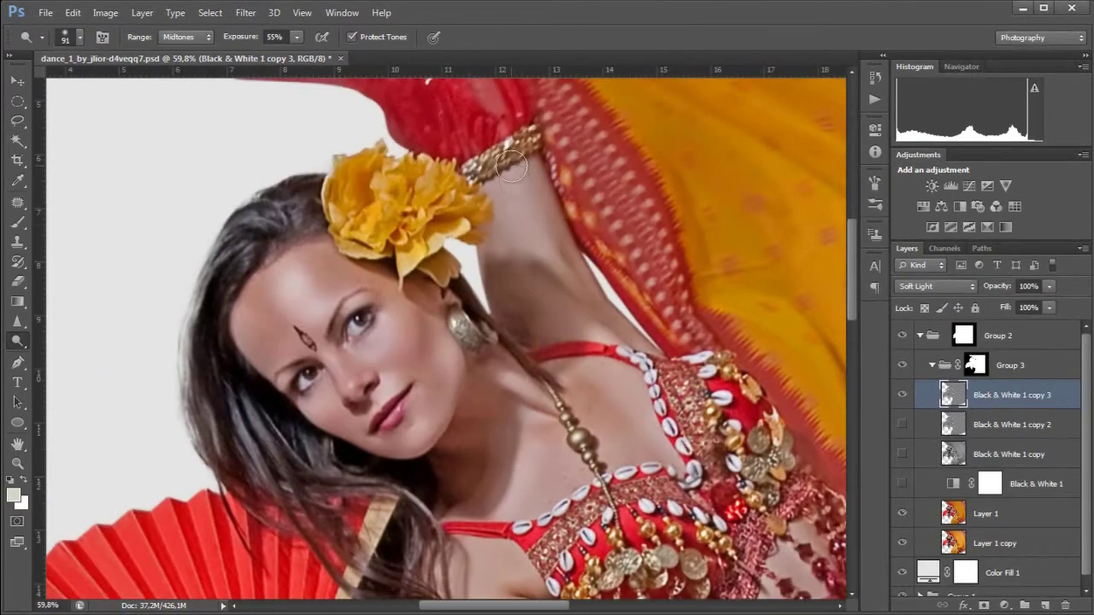
pyautogui.scroll(-2, 572, 292)
pyautogui.scroll(-4, 650, 367)
pyautogui.hscroll(2, 650, 368)
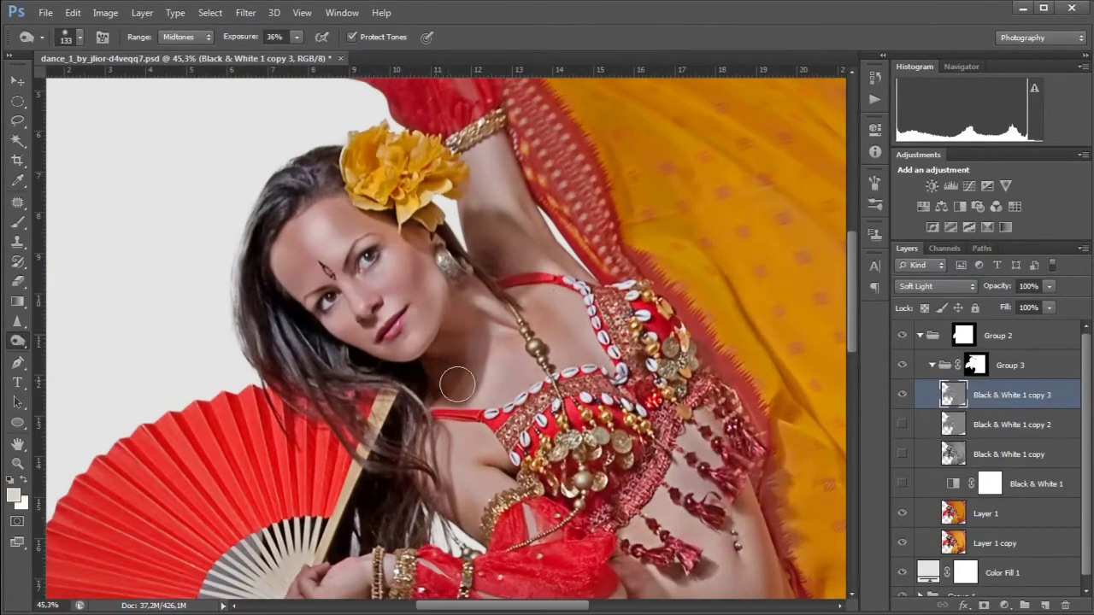
pyautogui.scroll(-3, 322, 265)
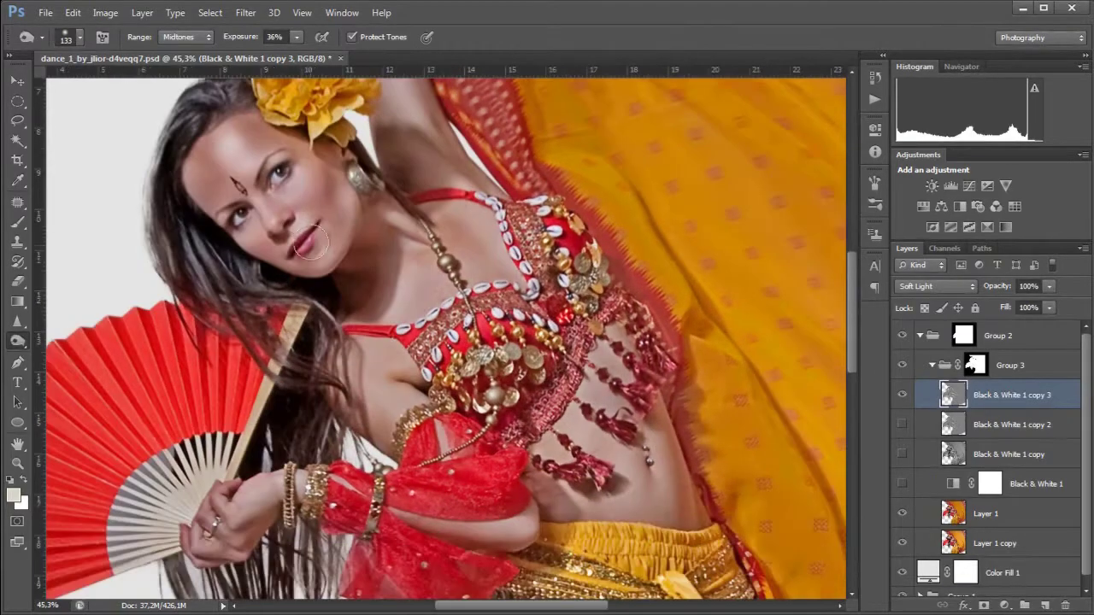
pyautogui.hscroll(1, 393, 291)
pyautogui.hscroll(1, 470, 325)
pyautogui.hscroll(2, 613, 380)
pyautogui.scroll(-1, 613, 379)
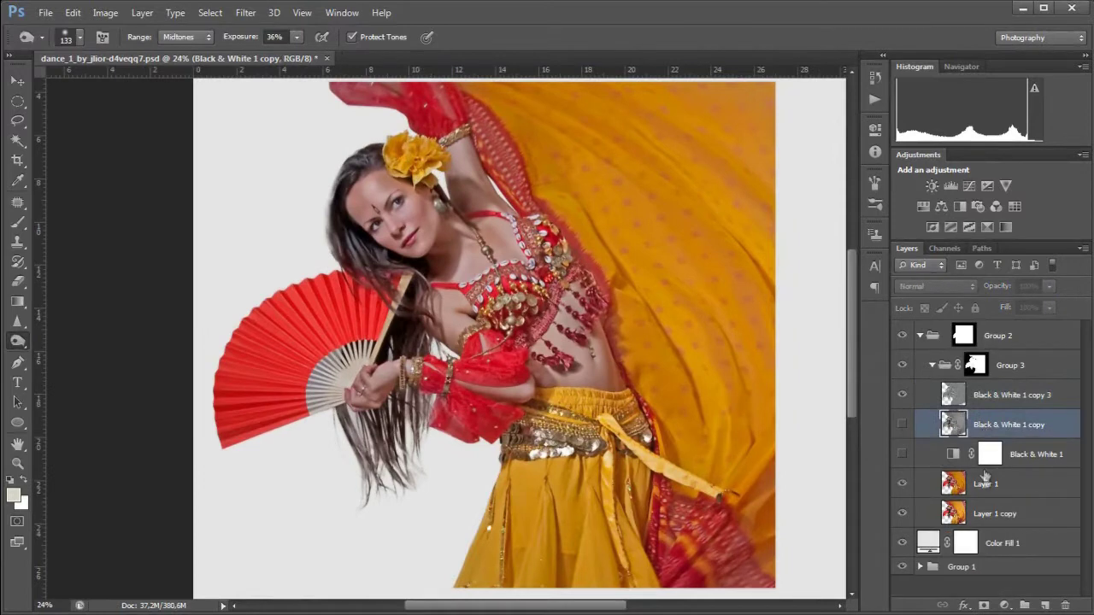
pyautogui.moveTo(983, 484); pyautogui.dragTo(980, 414)
pyautogui.keyDown('shift'); pyautogui.click(979, 395); pyautogui.keyUp('shift')
# Step: Merge the sharpening down, duplicate the dancer layer and apply the Oil Paint filter
pyautogui.hotkey('ctrl', 'e')
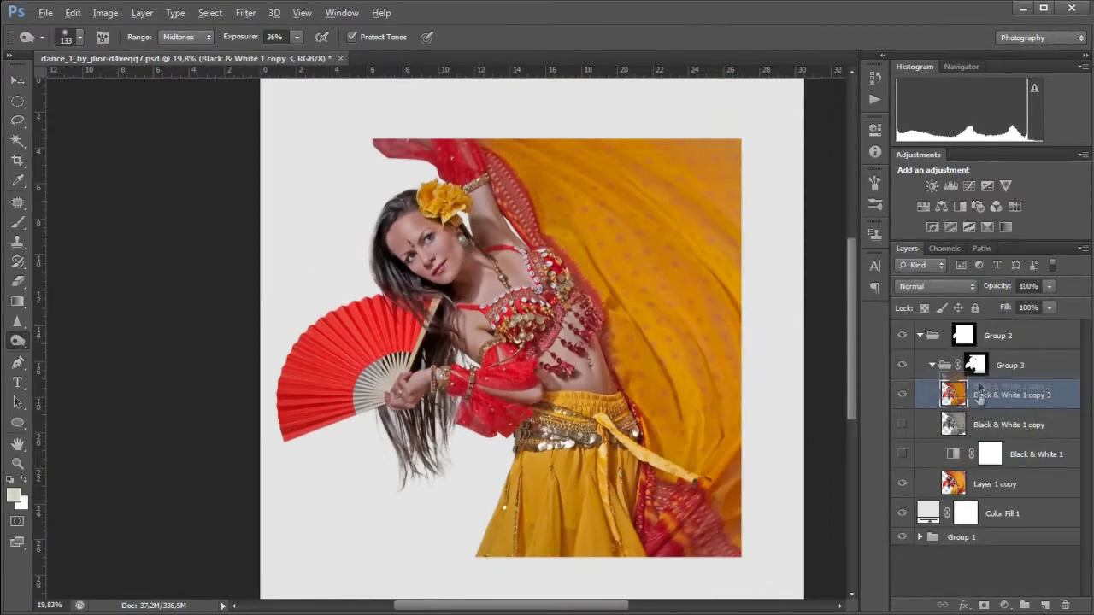
pyautogui.hotkey('ctrl', 'j')
pyautogui.click(246, 12)
pyautogui.click(351, 130)
pyautogui.click(980, 42)
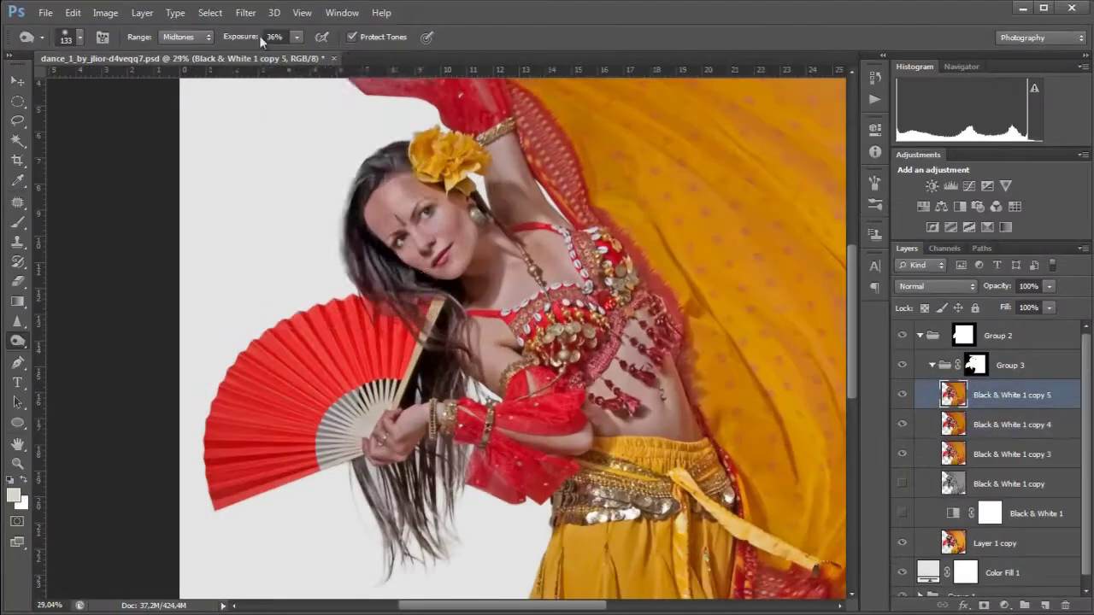
pyautogui.click(245, 12)
pyautogui.click(350, 129)
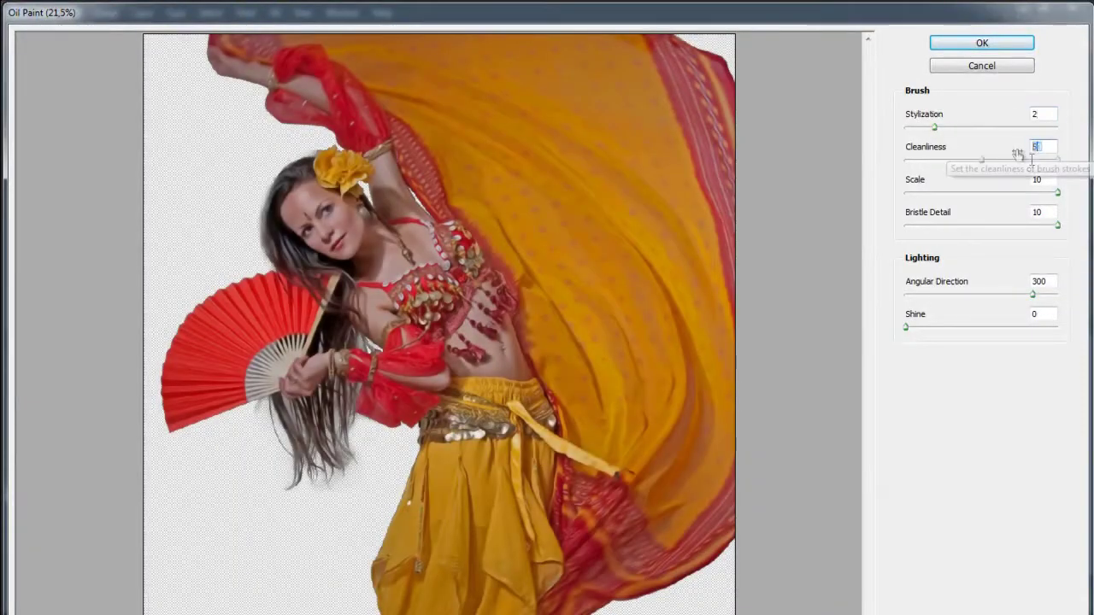
pyautogui.click(969, 42)
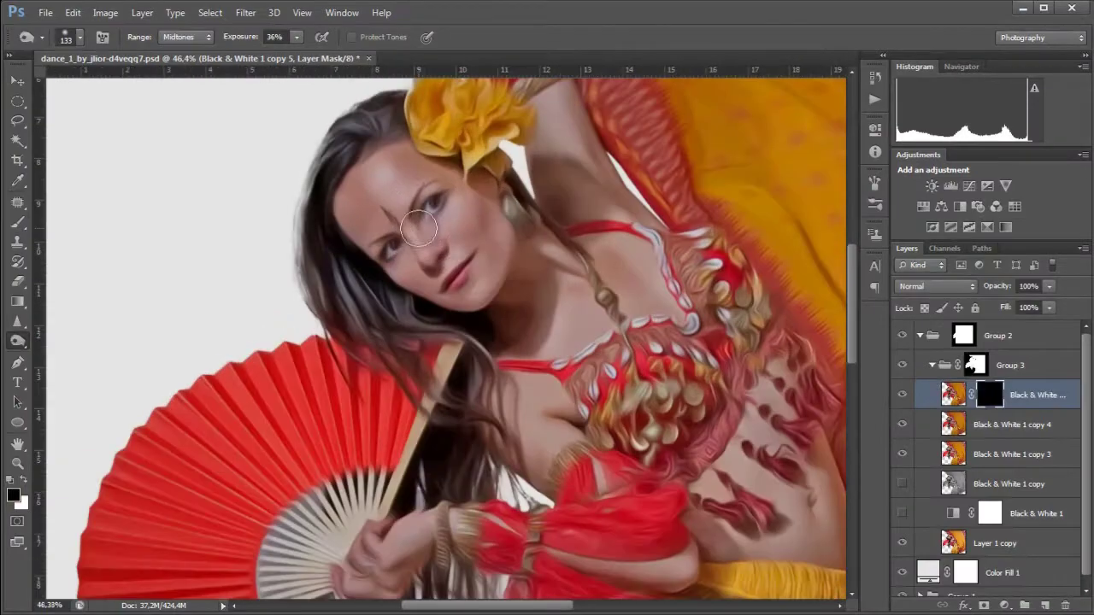
# Step: Paint the oil effect in with a size-92 white brush and merge the painted layers
pyautogui.press('b')
pyautogui.rightClick(581, 246)
pyautogui.moveTo(581, 245); pyautogui.dragTo(536, 245)
pyautogui.press('Return')
pyautogui.press('x')
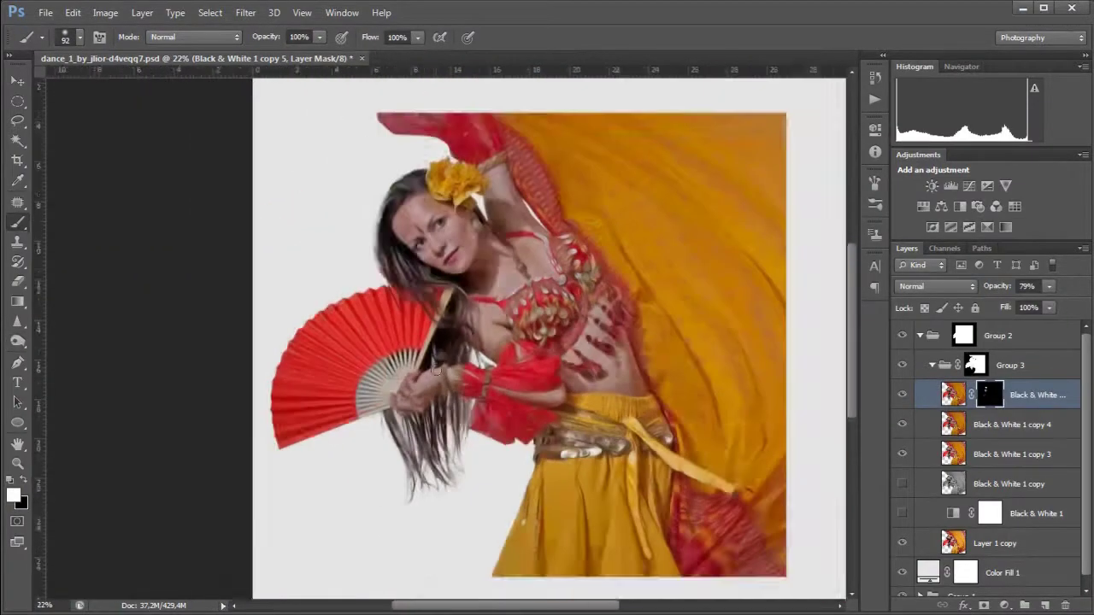
pyautogui.keyDown('shift'); pyautogui.click(1017, 424); pyautogui.keyUp('shift')
pyautogui.hotkey('ctrl', 'e')
# Step: Add a clipped Levels adjustment with input levels 7 and 213
pyautogui.click(1005, 605)
pyautogui.click(966, 359)
pyautogui.hotkey('ctrl', 'alt', 'g')
pyautogui.moveTo(833, 276); pyautogui.dragTo(801, 278)
pyautogui.moveTo(639, 277); pyautogui.dragTo(646, 278)
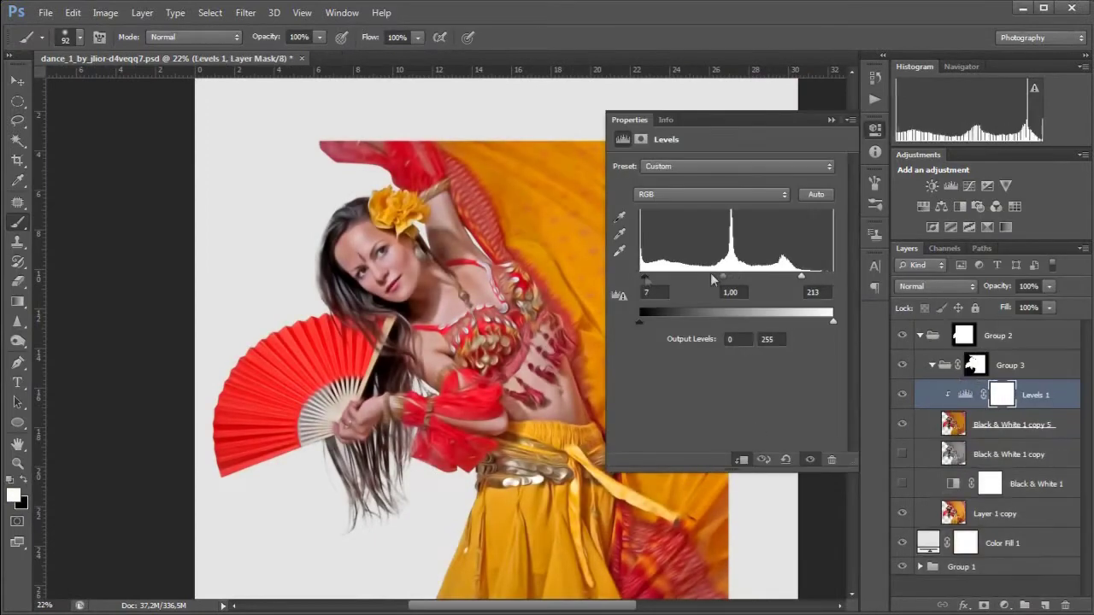
# Step: Switch the Levels adjustment to the Red channel and nudge its midtones
pyautogui.click(710, 194)
pyautogui.click(667, 222)
pyautogui.click(709, 195)
pyautogui.click(667, 208)
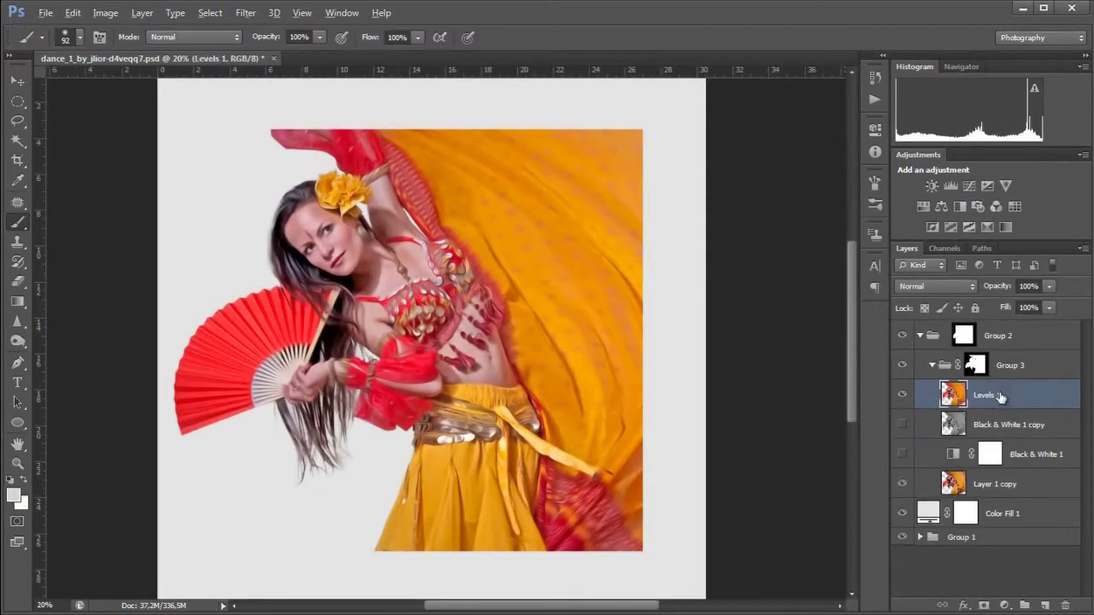
# Step: Add a Channel Mixer layer in Soft Light and apply High Pass sharpening
pyautogui.click(1005, 605)
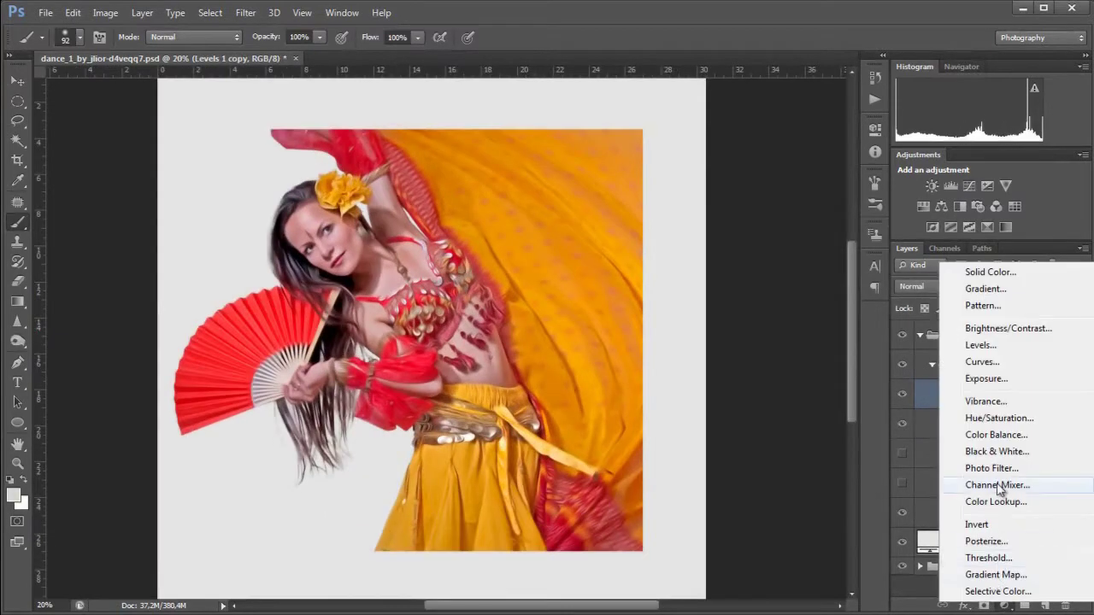
pyautogui.click(983, 486)
pyautogui.click(842, 113)
pyautogui.click(936, 287)
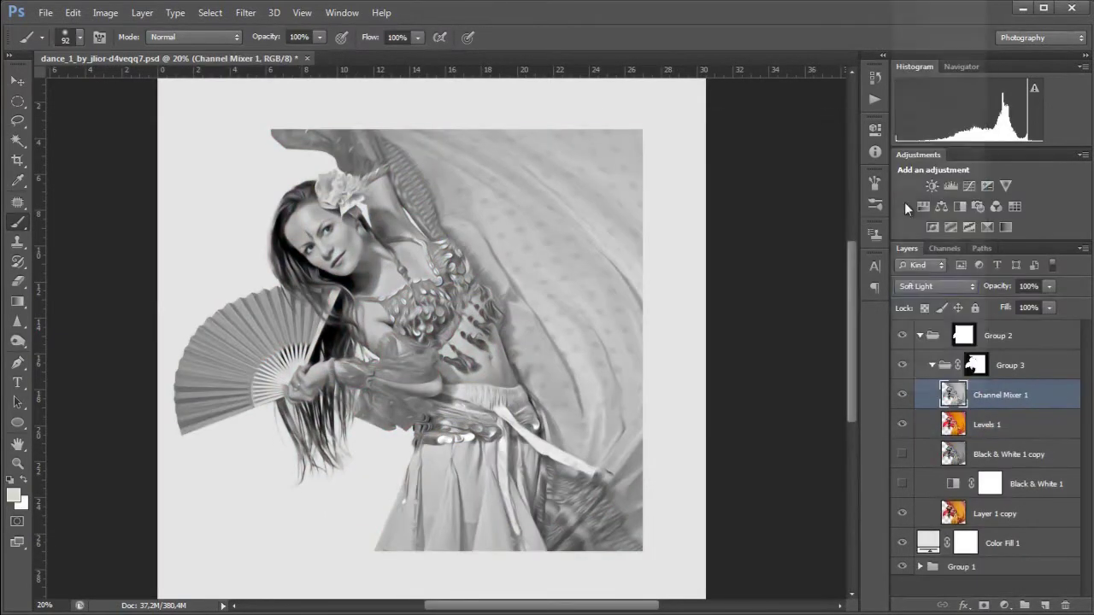
pyautogui.click(940, 200)
pyautogui.click(246, 13)
pyautogui.click(452, 303)
pyautogui.press('Return')
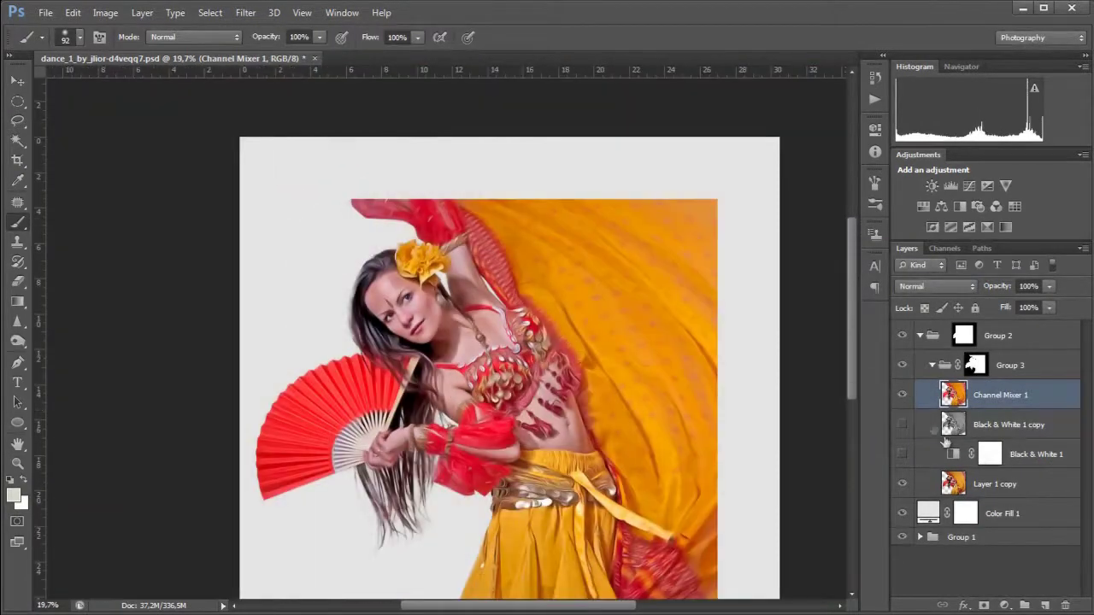
pyautogui.click(1003, 606)
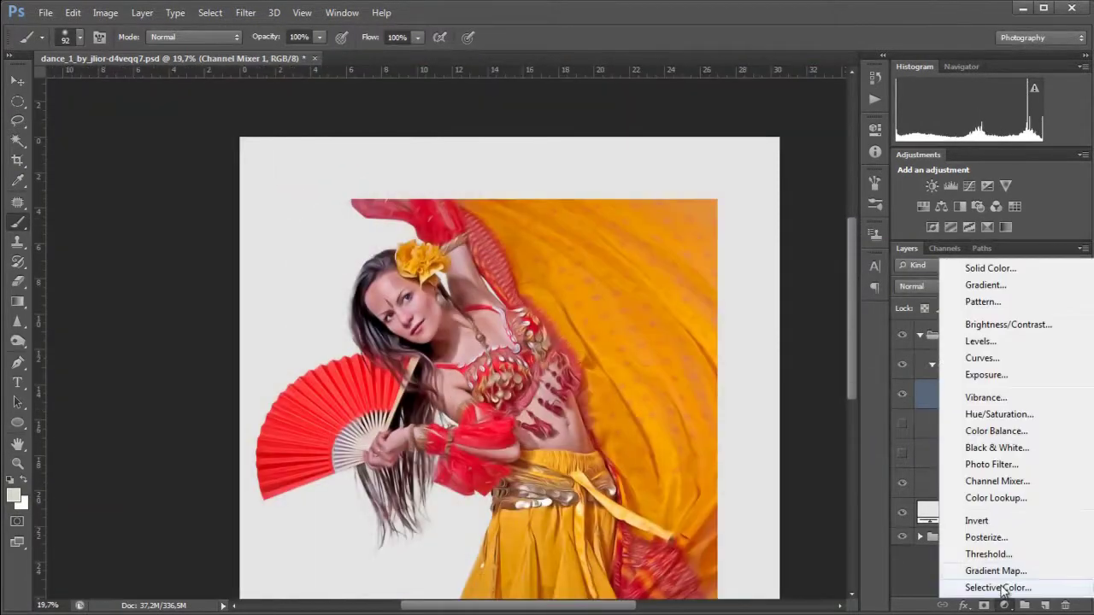
# Step: Add a Selective Color layer with Magentas Yellow raised to +72
pyautogui.click(992, 586)
pyautogui.click(743, 186)
pyautogui.click(697, 256)
pyautogui.moveTo(726, 282); pyautogui.dragTo(796, 288)
# Step: Adjust Neutrals Yellow +8 and Yellows Magenta -4, checking Reds and Blacks
pyautogui.click(742, 185)
pyautogui.click(735, 288)
pyautogui.click(736, 186)
pyautogui.click(708, 213)
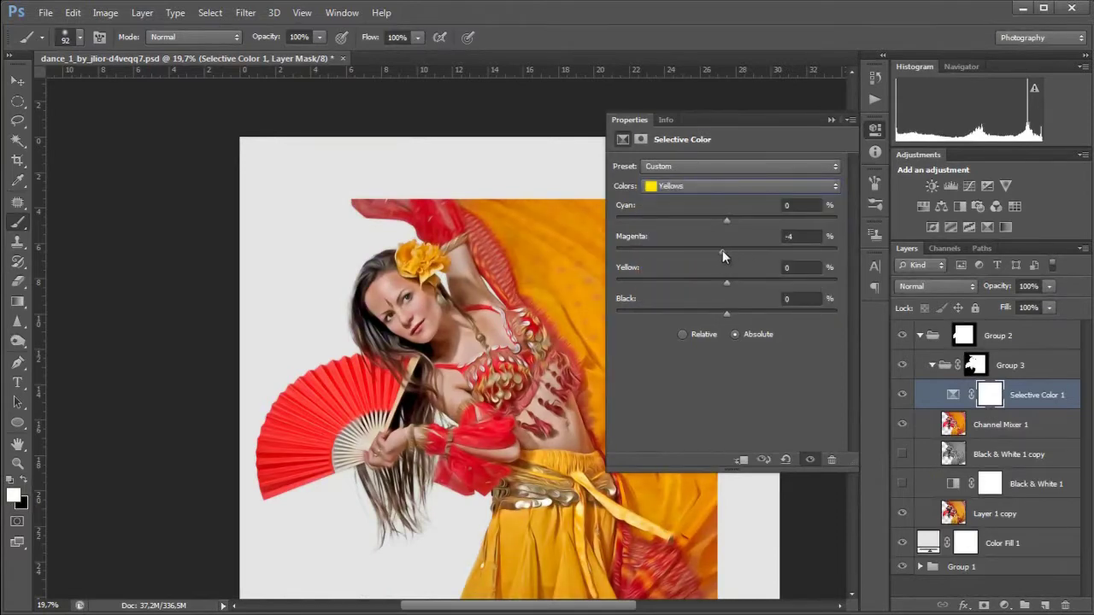
pyautogui.click(742, 185)
pyautogui.click(709, 198)
pyautogui.click(742, 186)
pyautogui.click(730, 287)
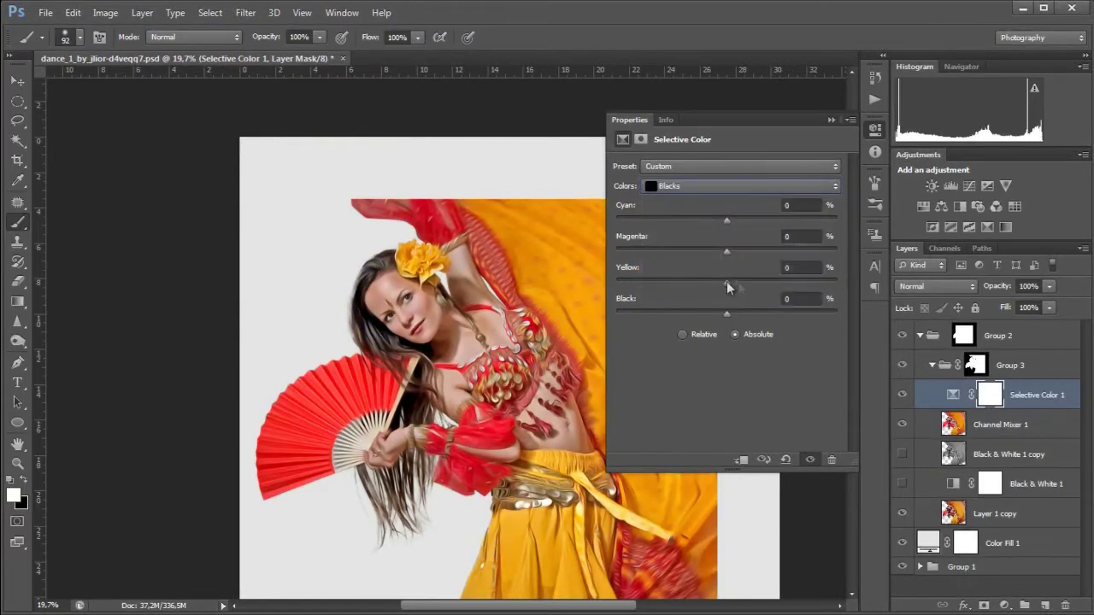
# Step: Merge the Selective Color layer down into Channel Mixer 1 and fit the image on screen
pyautogui.click(831, 122)
pyautogui.keyDown('shift'); pyautogui.click(1000, 424); pyautogui.keyUp('shift')
pyautogui.hotkey('ctrl', 'e')
pyautogui.hotkey('ctrl', '0')
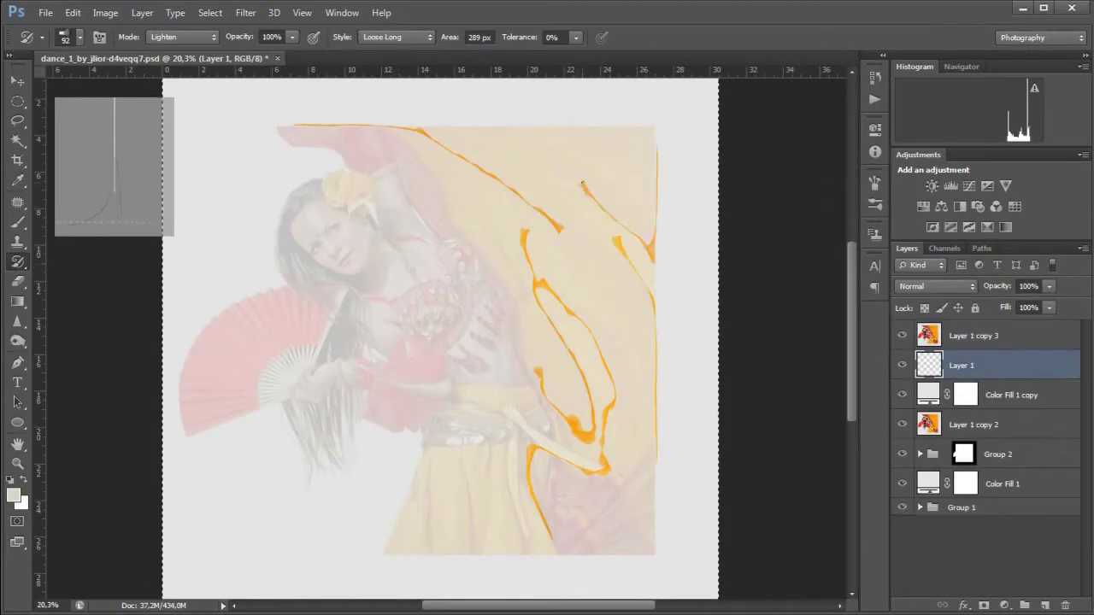
# Step: Undo stray strokes, enlarge the brush, and paint red and pink Loose Medium streaks over the figure
pyautogui.hotkey('ctrl', 'z')
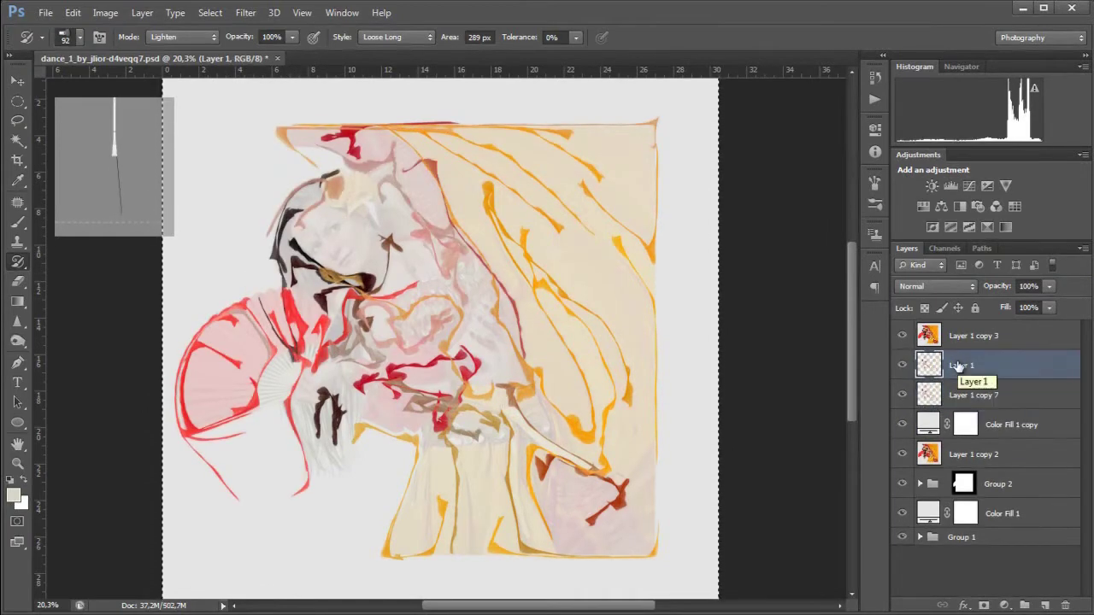
pyautogui.rightClick(564, 235)
pyautogui.press('Return')
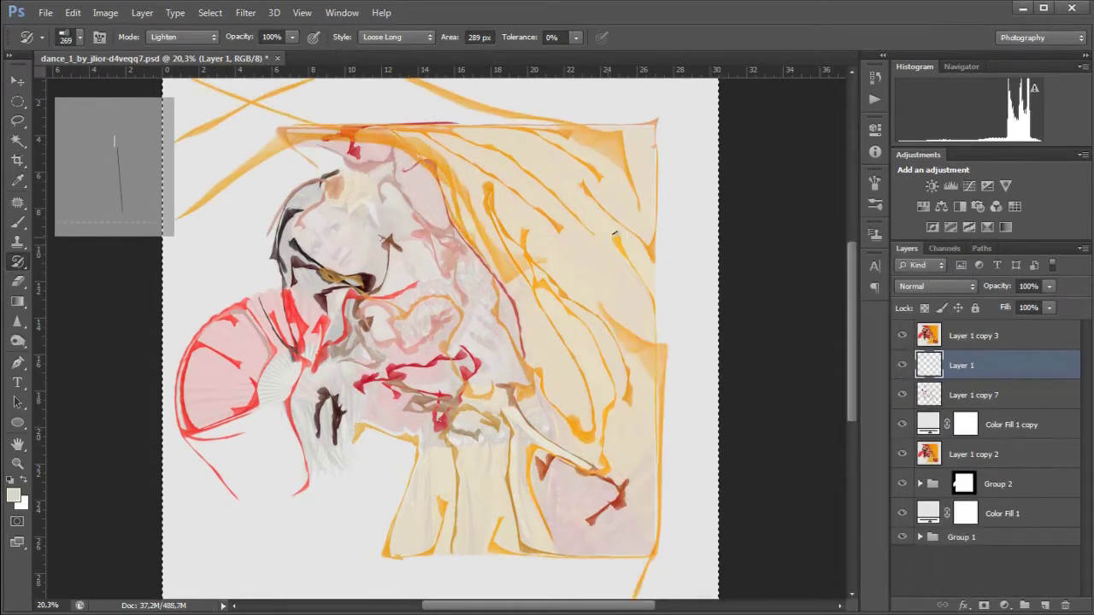
pyautogui.hotkey('ctrl', 'z')
pyautogui.click(395, 37)
pyautogui.click(418, 93)
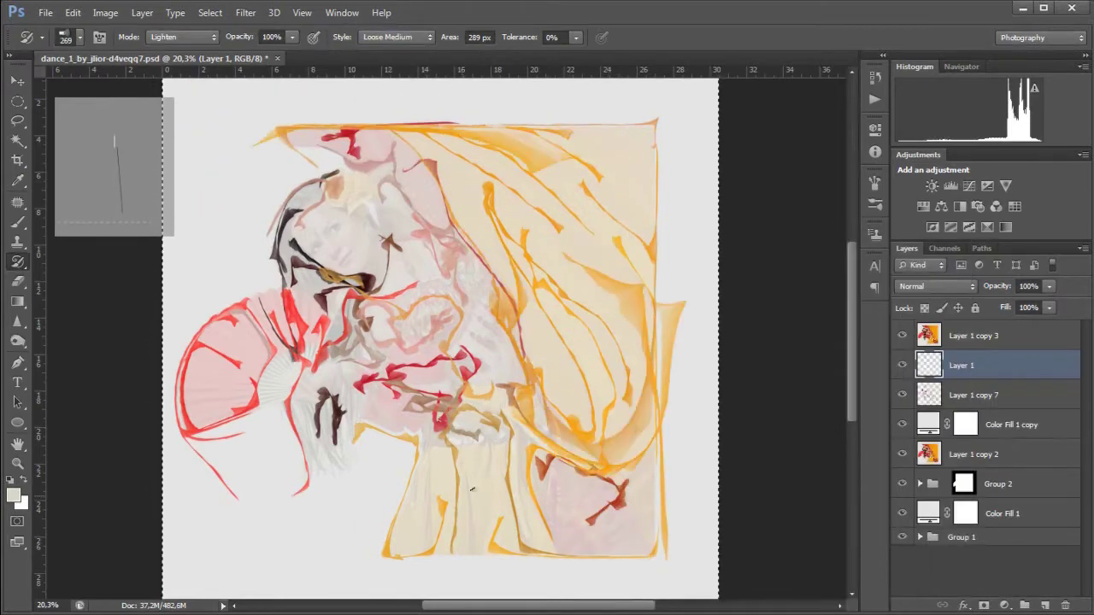
pyautogui.moveTo(290, 256); pyautogui.dragTo(484, 312)
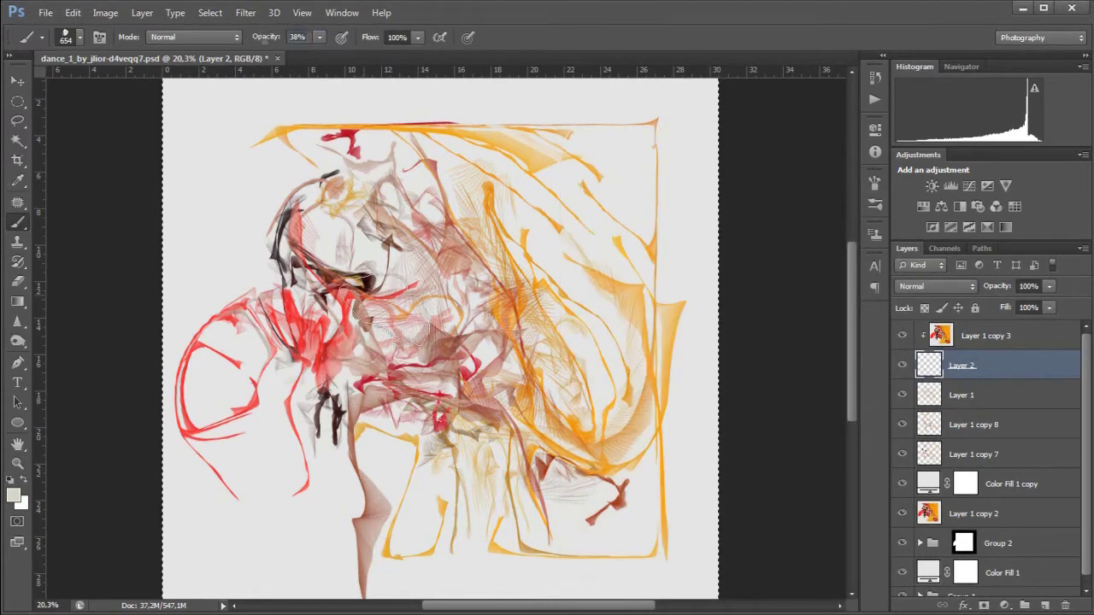
# Step: Paint the dancer's face back through the streaks at 38% opacity, then duplicate both layers
pyautogui.moveTo(410, 336)
pyautogui.mouseDown()
pyautogui.moveTo(334, 368)
pyautogui.moveTo(545, 423)
pyautogui.mouseUp()
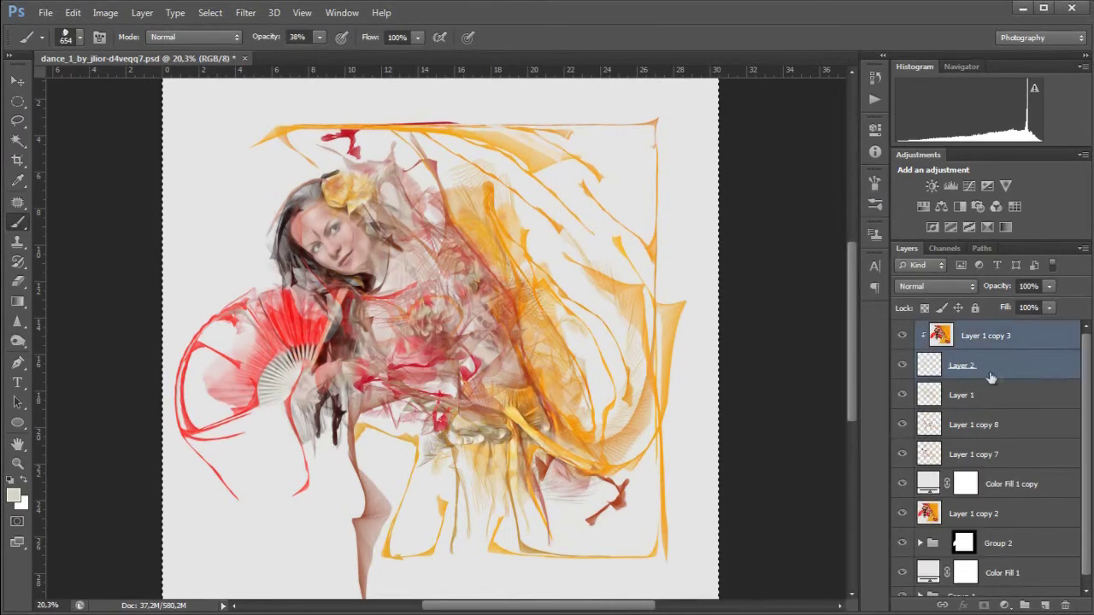
pyautogui.hotkey('ctrl', 'j')
# Step: Repaint the torso and belly on the copy with the brush at 76% opacity
pyautogui.rightClick(786, 240)
pyautogui.press('Return')
pyautogui.press('7')
pyautogui.press('6')
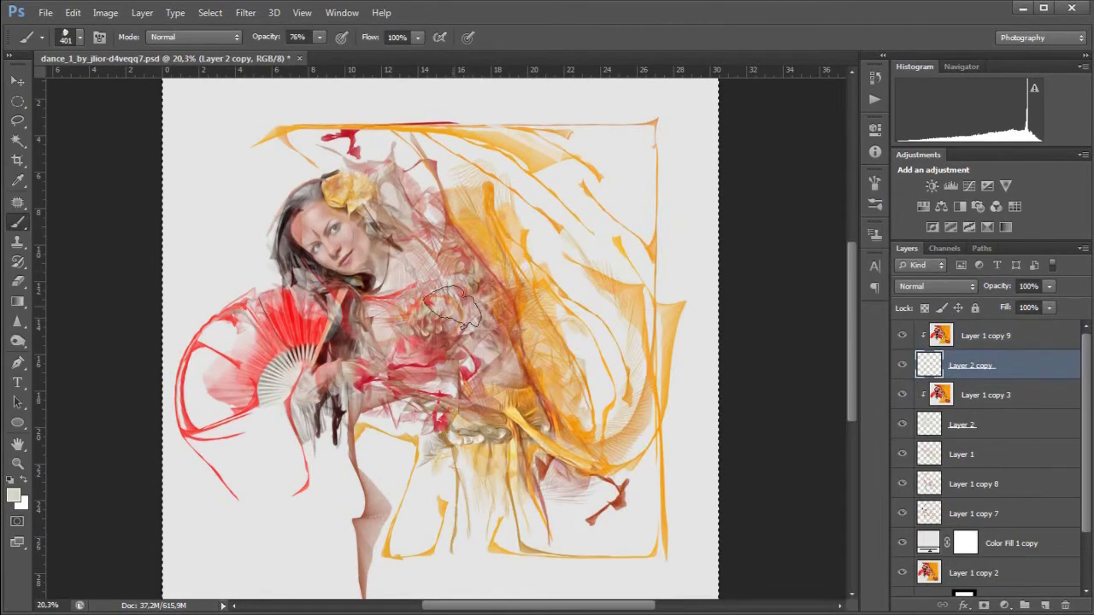
pyautogui.moveTo(500, 362); pyautogui.dragTo(427, 257)
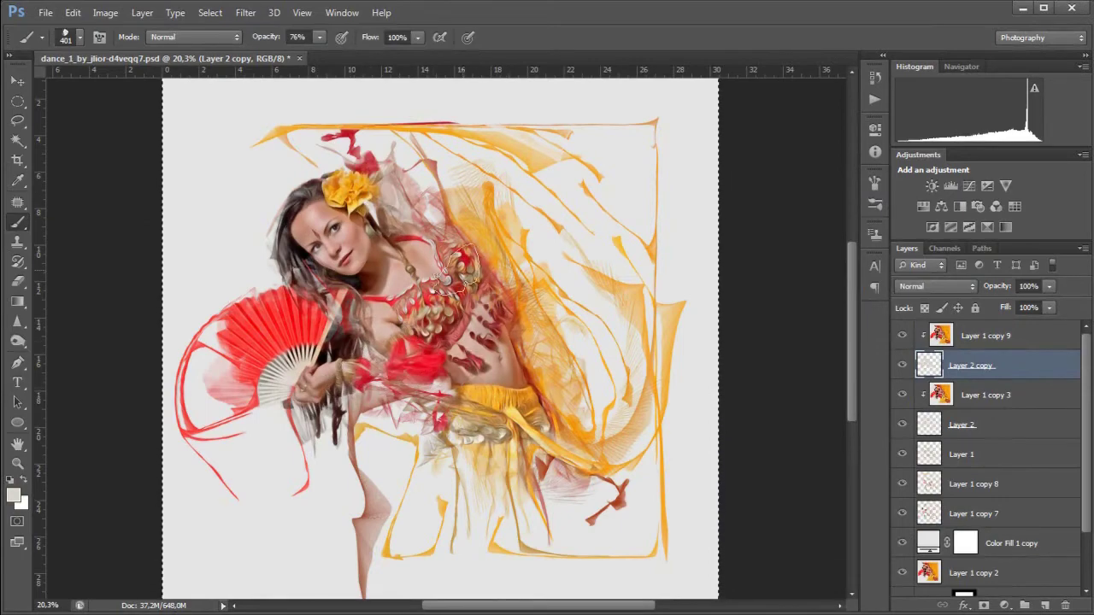
pyautogui.scroll(2, 410, 325)
pyautogui.scroll(2, 402, 316)
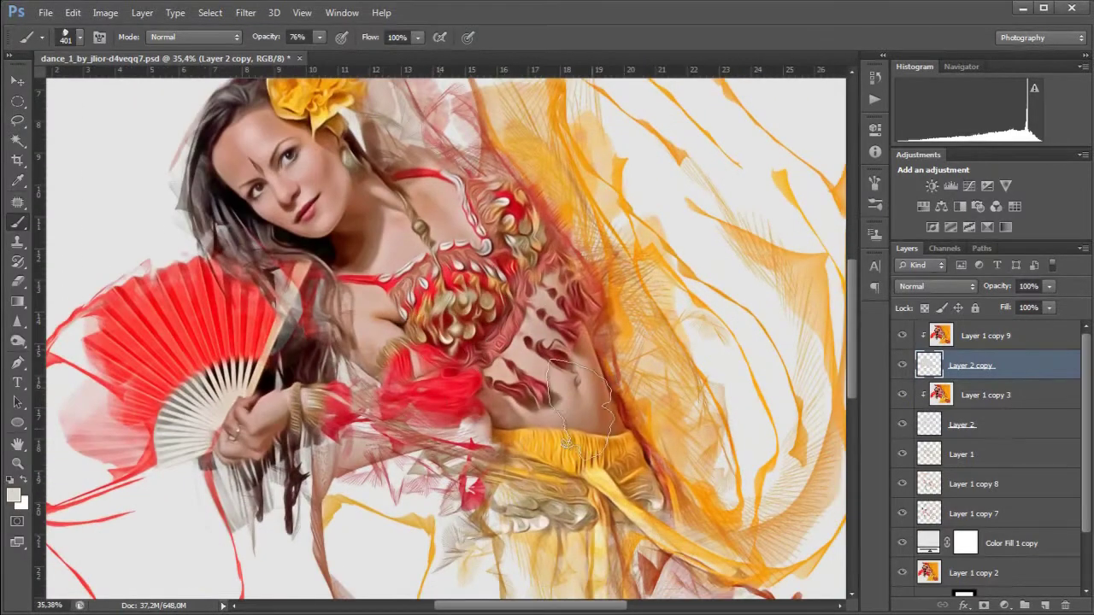
pyautogui.scroll(-4, 342, 171)
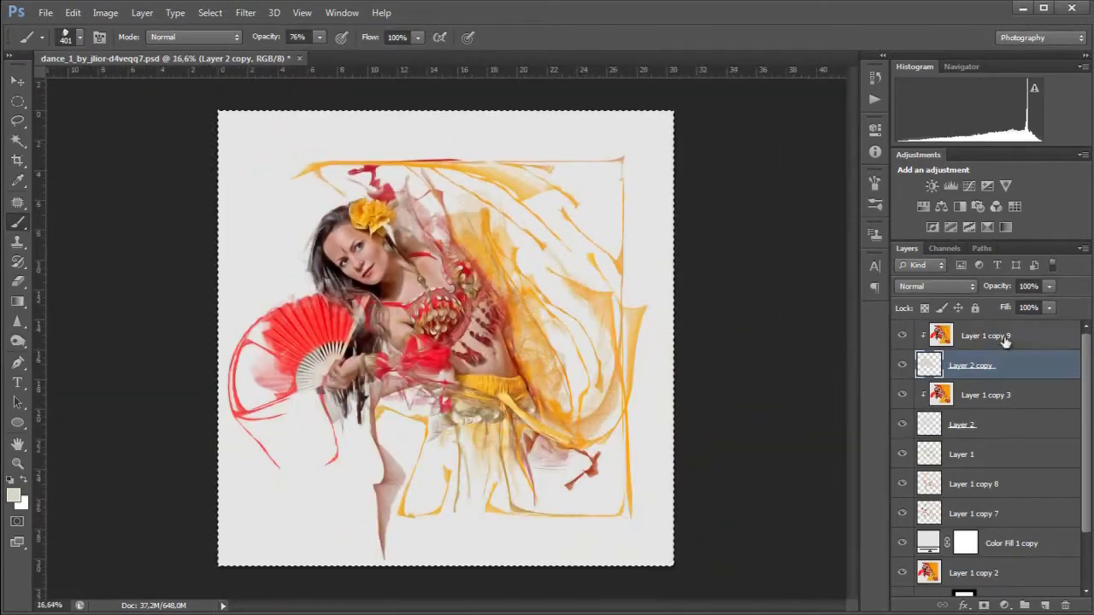
# Step: Stamp a merged copy and turn it into inverted Glowing Edges line art in Multiply mode
pyautogui.click(1001, 342)
pyautogui.click(1049, 604)
pyautogui.hotkey('ctrl', 'j')
pyautogui.click(245, 12)
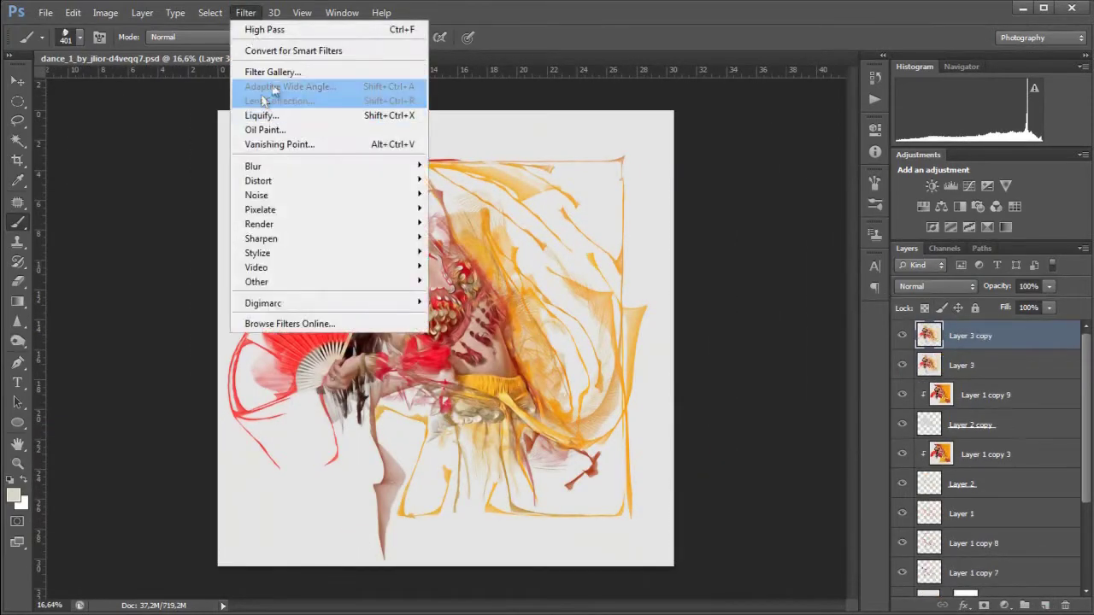
pyautogui.click(268, 71)
pyautogui.click(1019, 39)
pyautogui.hotkey('ctrl', 'i')
pyautogui.click(936, 286)
pyautogui.click(908, 56)
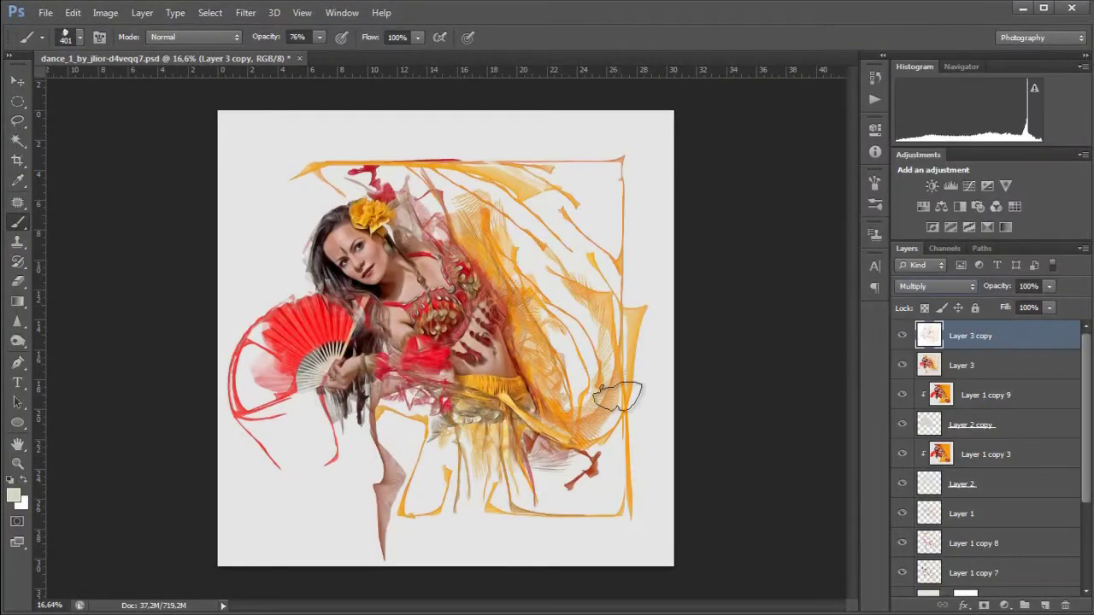
pyautogui.scroll(3, 293, 195)
# Step: Mask the line-art layer and paint black to hide it over parts of the figure
pyautogui.click(984, 604)
pyautogui.hotkey('ctrl', 'r')
pyautogui.press('x')
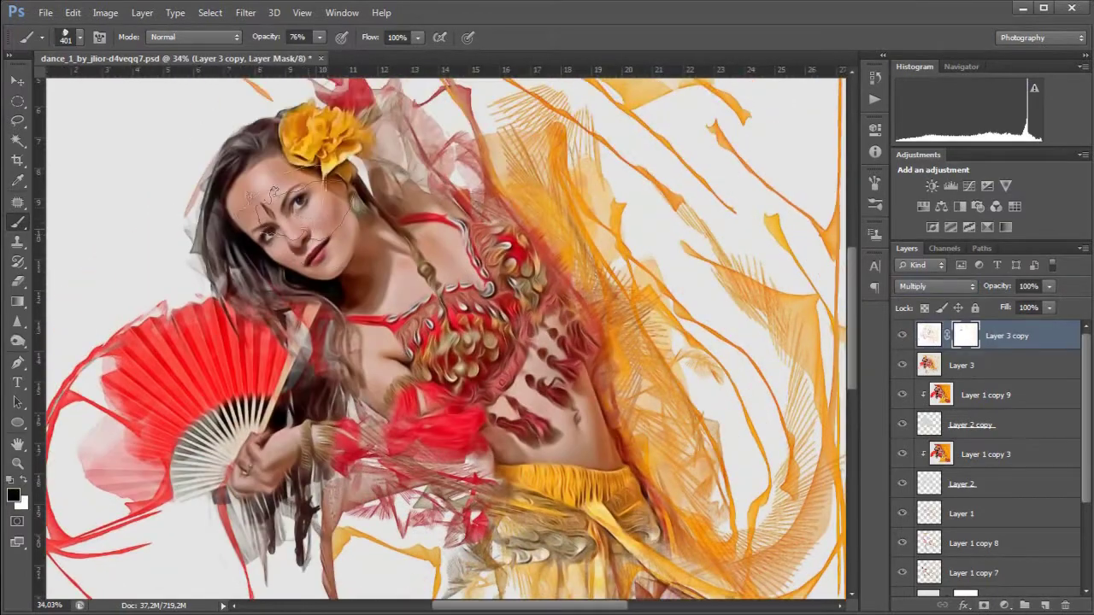
pyautogui.moveTo(453, 338); pyautogui.dragTo(466, 342)
pyautogui.scroll(-5, 445, 325)
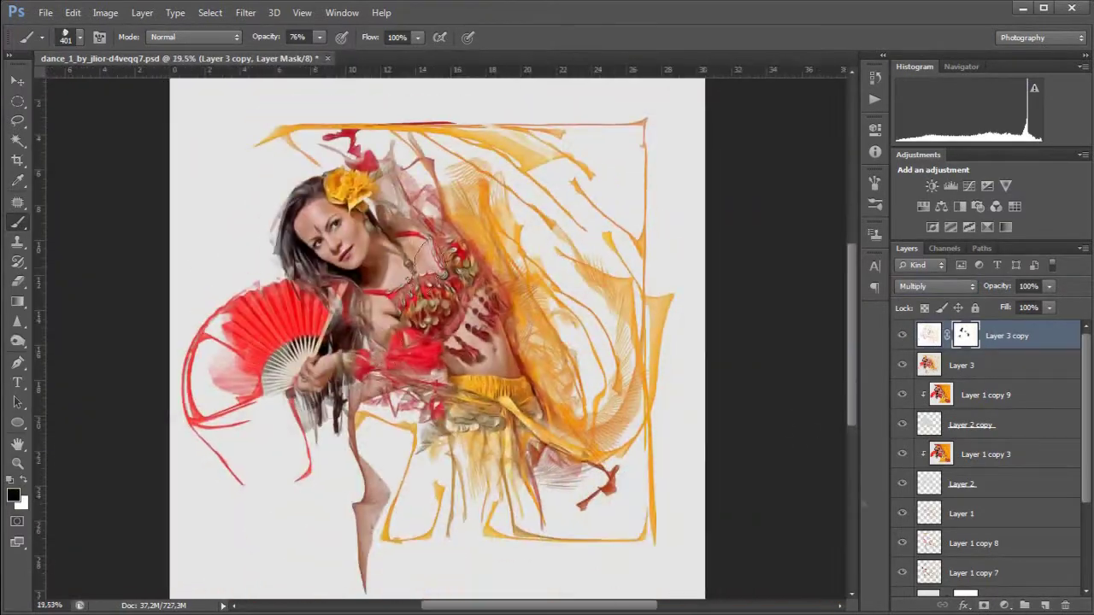
# Step: Add a Gradient Map adjustment layer and open its gradient editor
pyautogui.click(988, 227)
pyautogui.click(718, 169)
pyautogui.doubleClick(664, 448)
# Step: Give the Gradient Map a cream gradient and split its Blend If at 239/255
pyautogui.click(1055, 317)
pyautogui.doubleClick(972, 448)
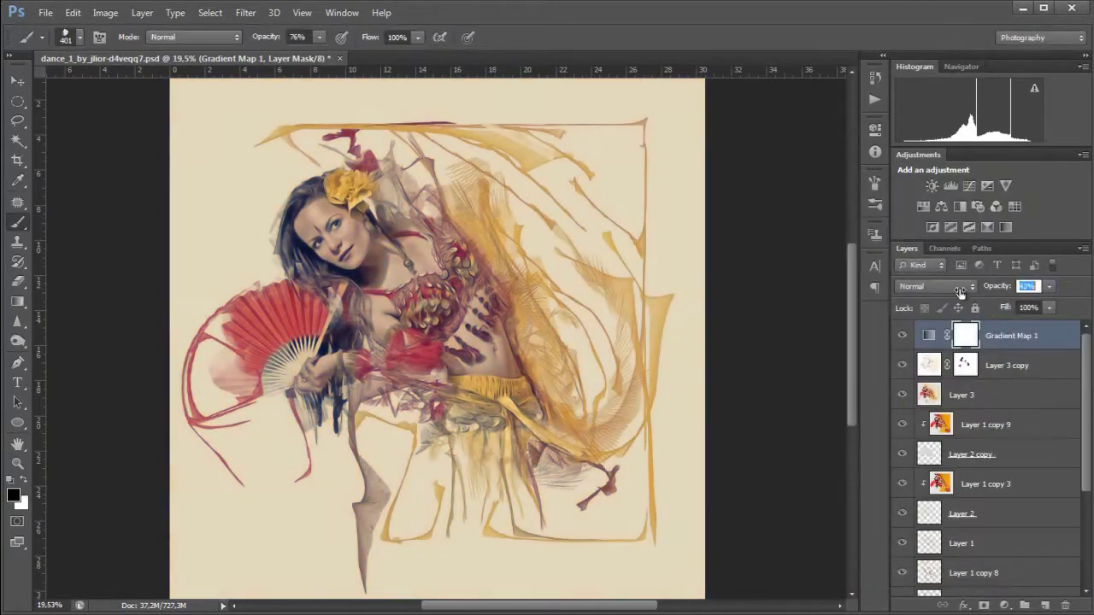
pyautogui.doubleClick(1064, 336)
pyautogui.moveTo(977, 605); pyautogui.dragTo(964, 605)
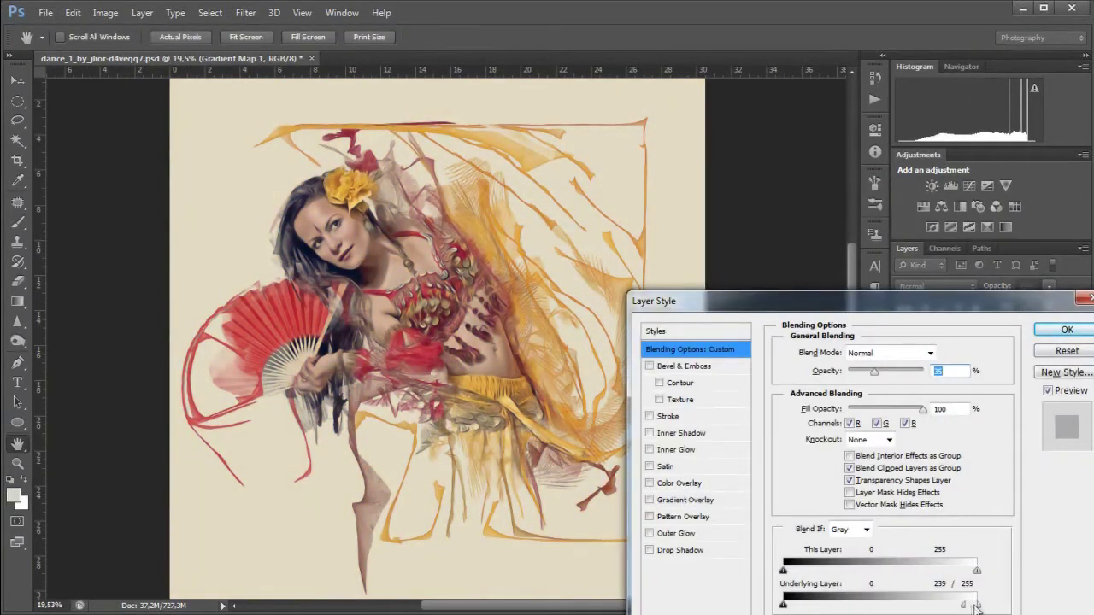
pyautogui.click(1066, 331)
# Step: Add Brightness/Contrast at Contrast 14 and a Soft Light Gradient Map at 30%, discarding a Levels test
pyautogui.click(1004, 606)
pyautogui.click(1009, 325)
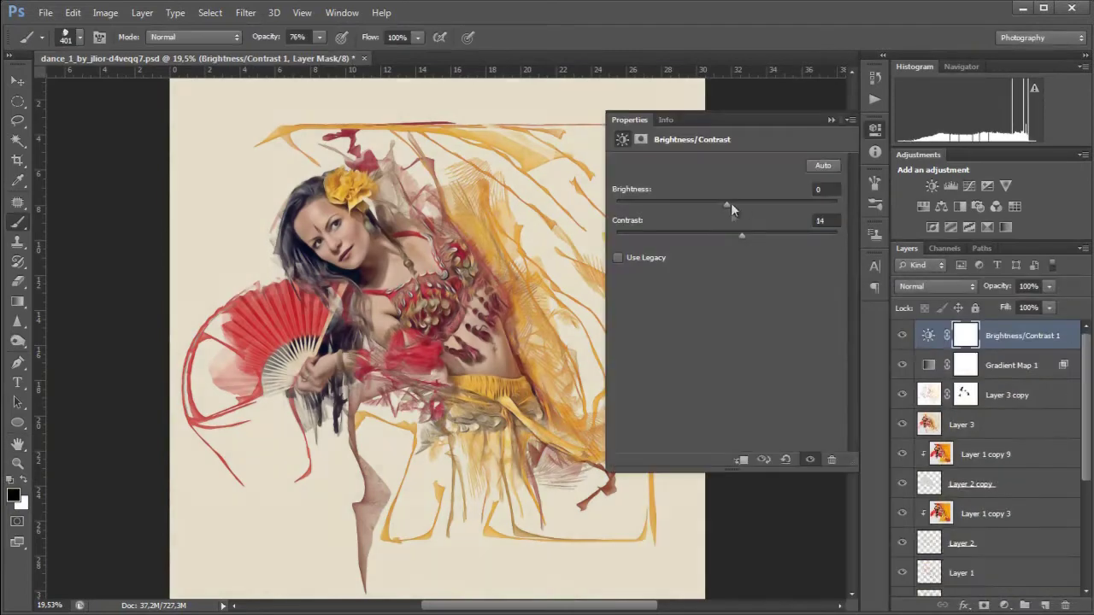
pyautogui.click(840, 112)
pyautogui.click(1004, 605)
pyautogui.moveTo(641, 276); pyautogui.dragTo(654, 277)
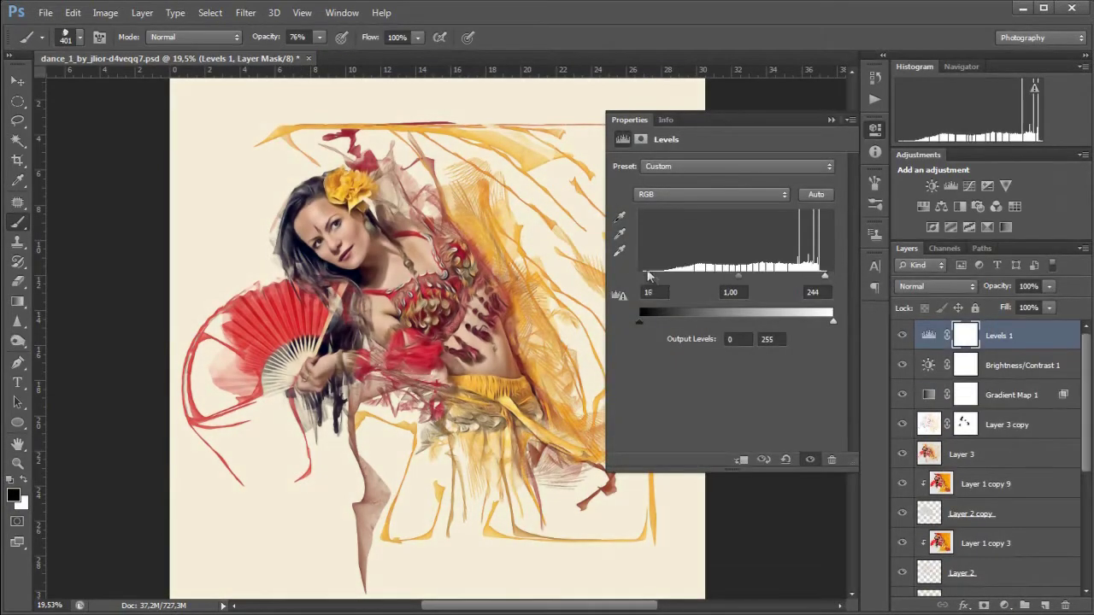
pyautogui.press('Delete')
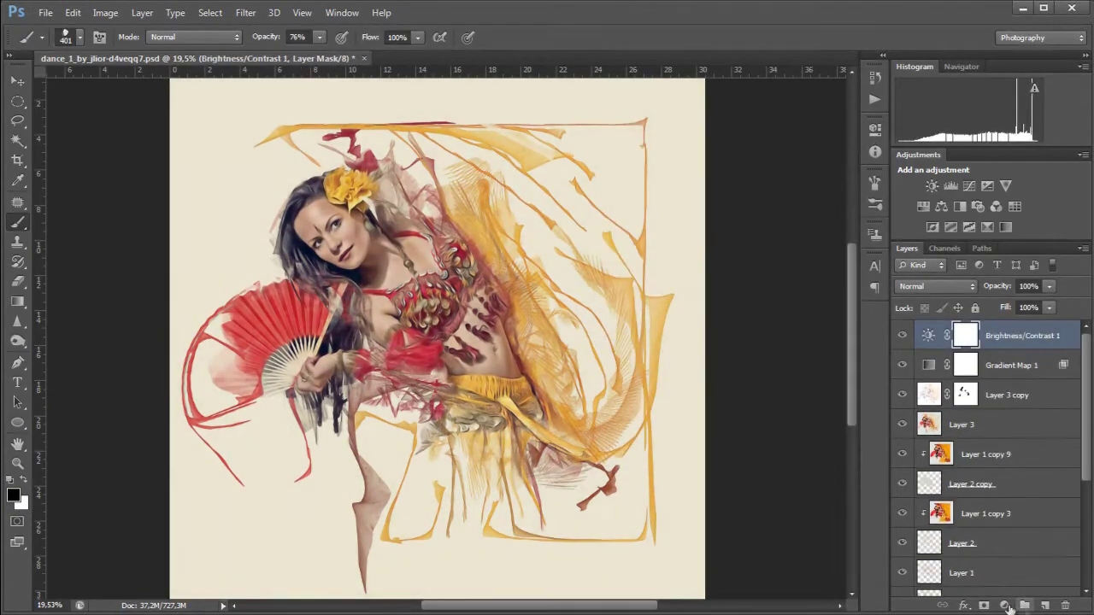
pyautogui.click(987, 228)
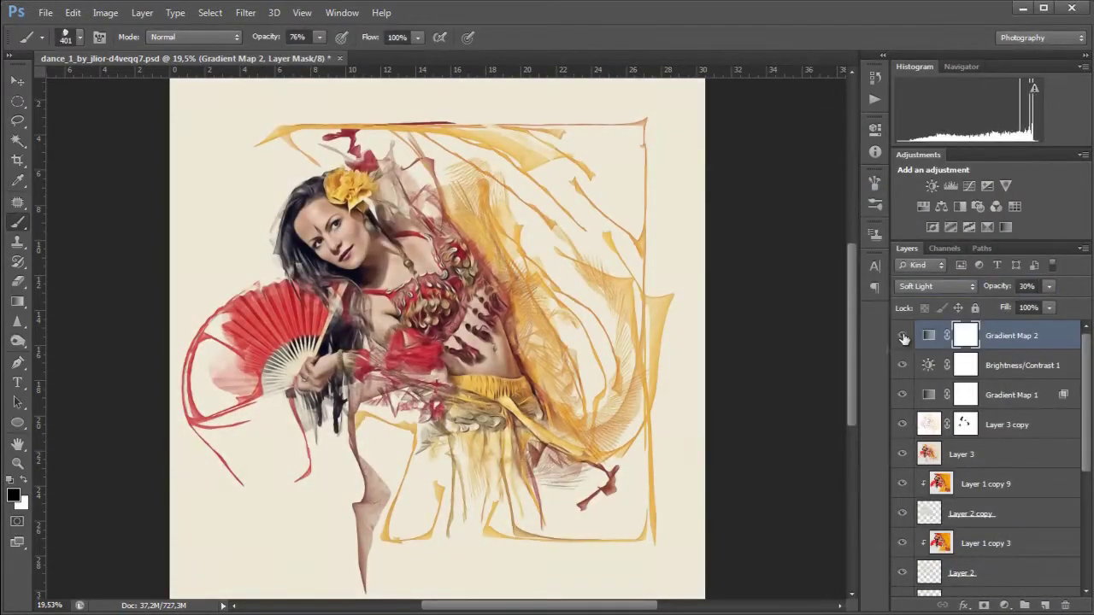
pyautogui.hotkey('ctrl', 'shift', 'alt', 'n')
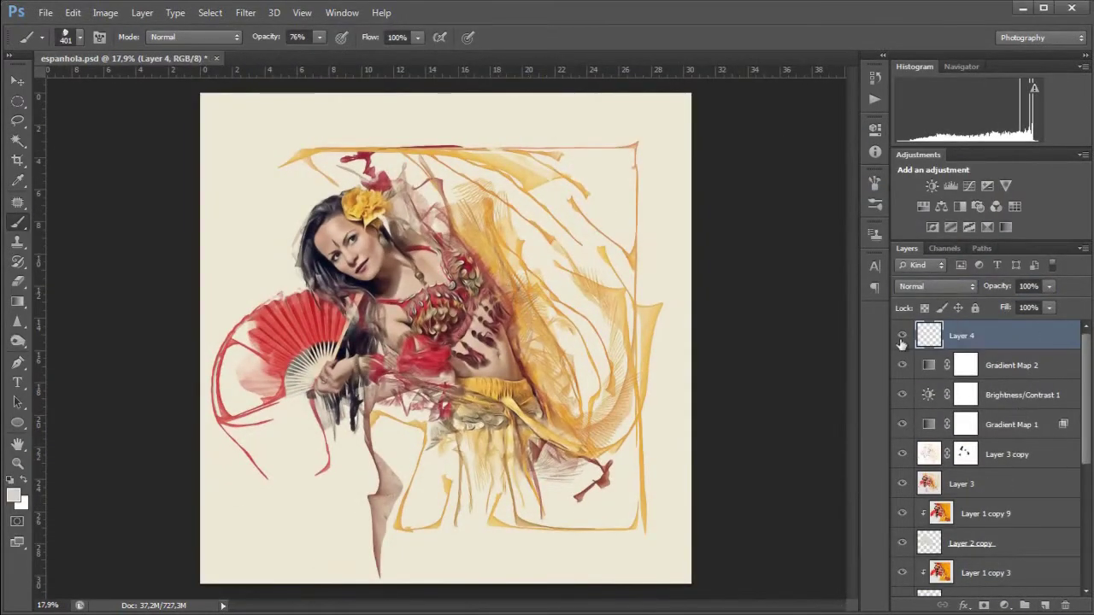
# Step: Hide the empty layer, group the colour adjustment layers, and stamp a merged visible copy
pyautogui.click(1003, 365)
pyautogui.keyDown('shift'); pyautogui.click(1011, 424); pyautogui.keyUp('shift')
pyautogui.hotkey('ctrl', 'g')
pyautogui.click(902, 335)
pyautogui.hotkey('ctrl', 'shift', 'alt', 'e')
# Step: Select the figure by Color Range and copy it onto its own layer twice
pyautogui.click(210, 12)
pyautogui.click(244, 151)
pyautogui.press('Return')
pyautogui.hotkey('ctrl', 'j')
pyautogui.click(902, 412)
pyautogui.hotkey('ctrl', 'j')
# Step: Apply a Zoom Radial Blur of 100 to the copy and place sharp Layer 6 above it
pyautogui.click(245, 12)
pyautogui.click(464, 316)
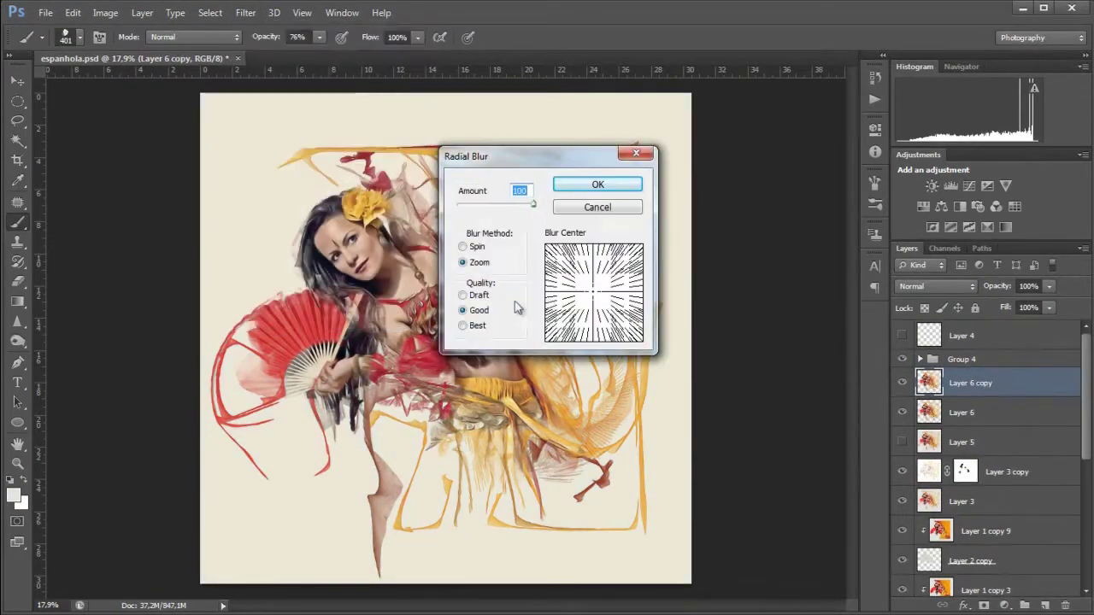
pyautogui.click(583, 183)
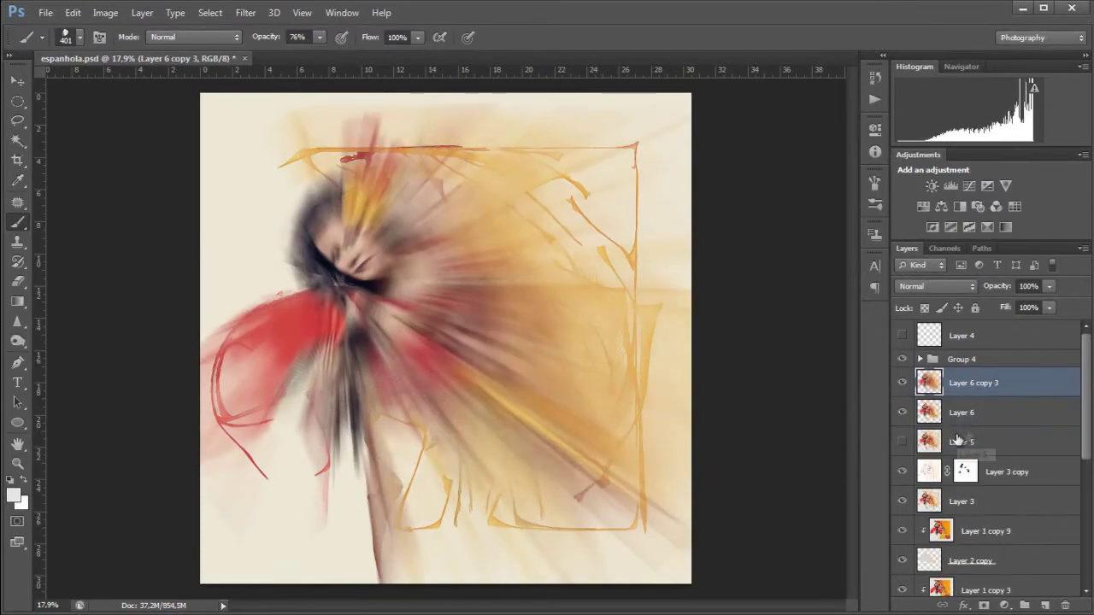
pyautogui.moveTo(958, 413); pyautogui.dragTo(946, 376)
pyautogui.keyDown('alt'); pyautogui.click(902, 413); pyautogui.keyUp('alt')
# Step: Add a mask to Layer 6 and set up a smaller soft brush for painting it
pyautogui.click(983, 605)
pyautogui.scroll(3, 247, 188)
pyautogui.rightClick(499, 198)
pyautogui.press('Escape')
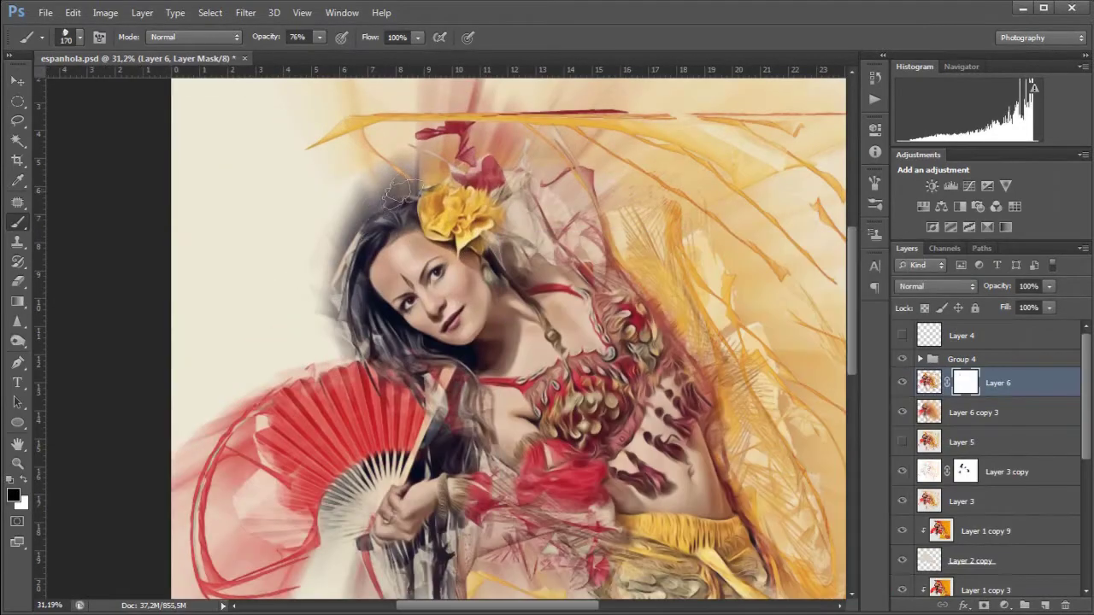
pyautogui.scroll(-3, 334, 249)
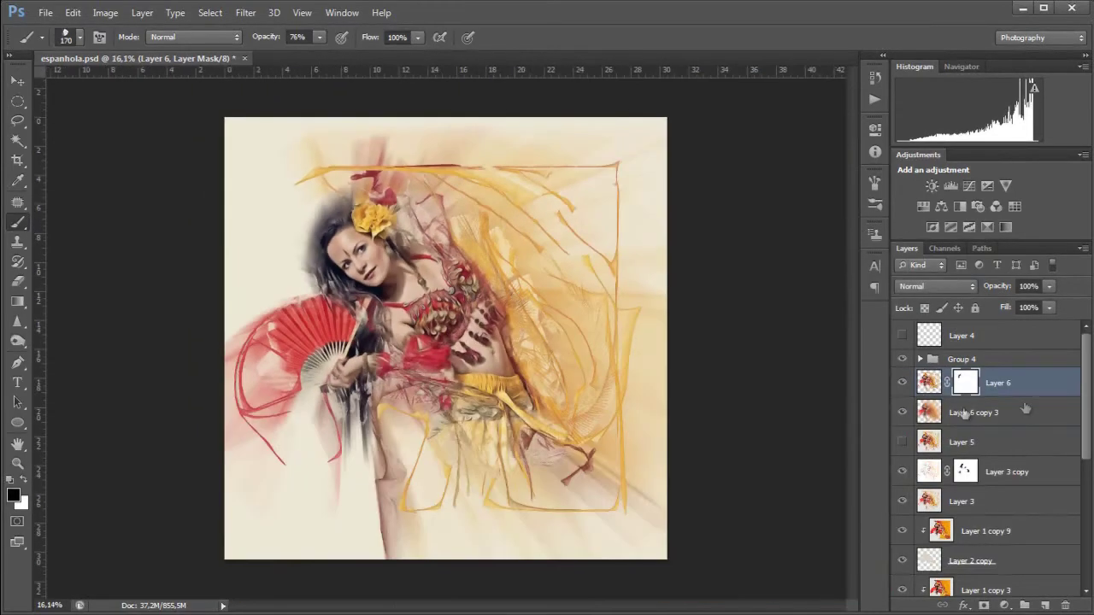
pyautogui.rightClick(388, 217)
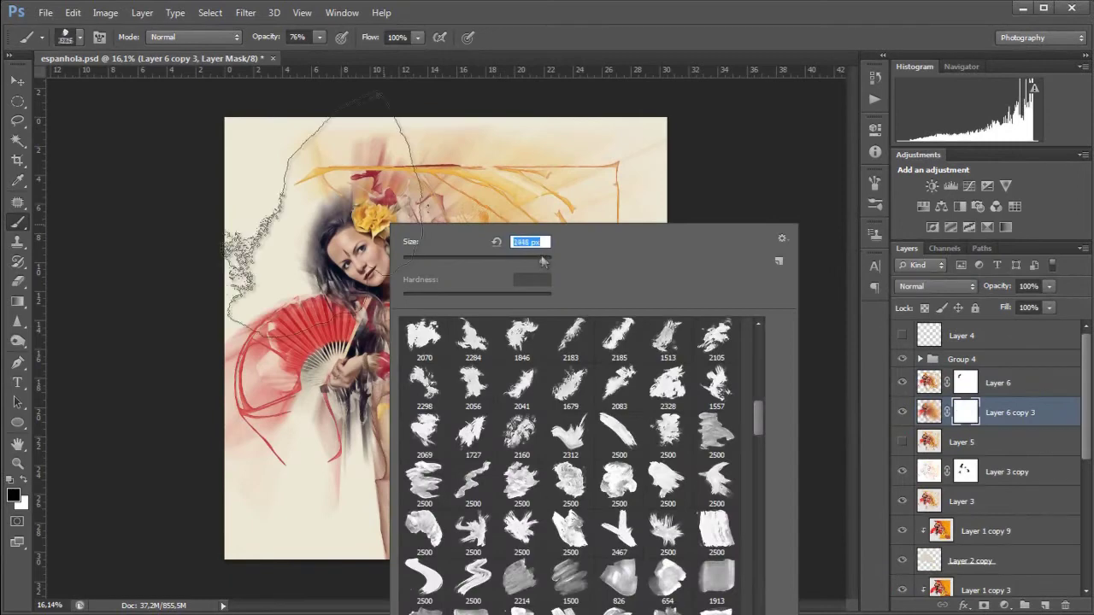
pyautogui.press('Return')
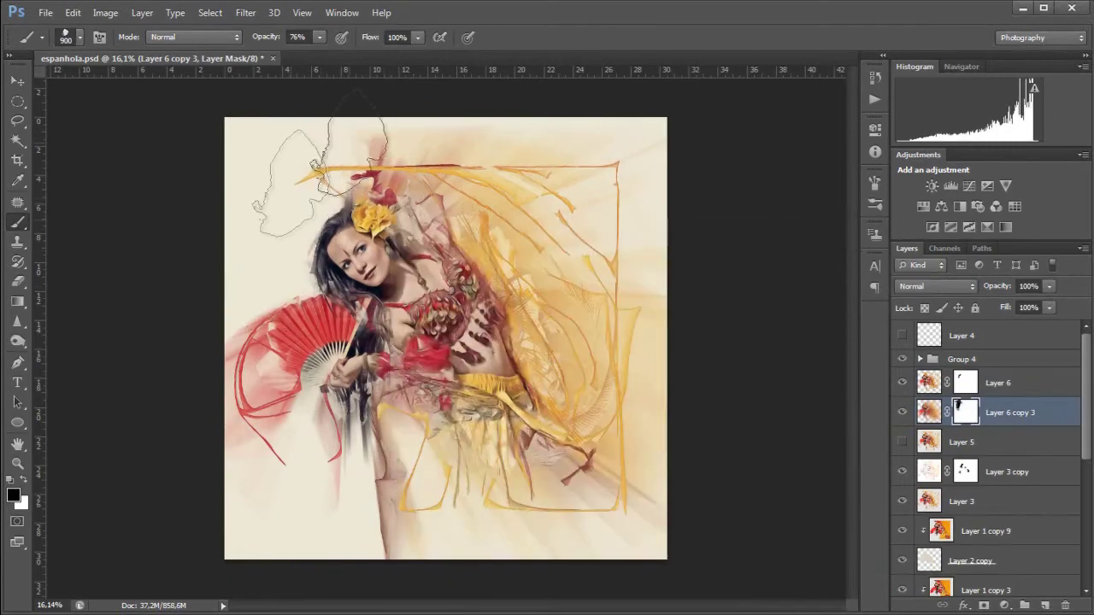